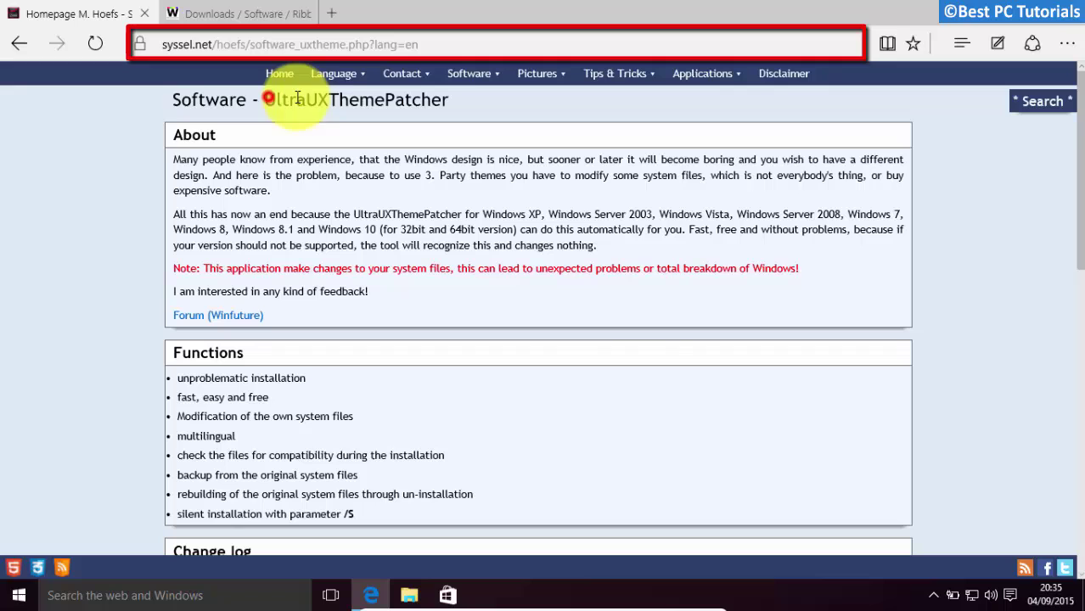
Download the UltraUXThemePatcher 3.0.2 installer in Edge and run it from the downloads list
left_click_drag(265, 99, 445, 99)
left_click(419, 177)
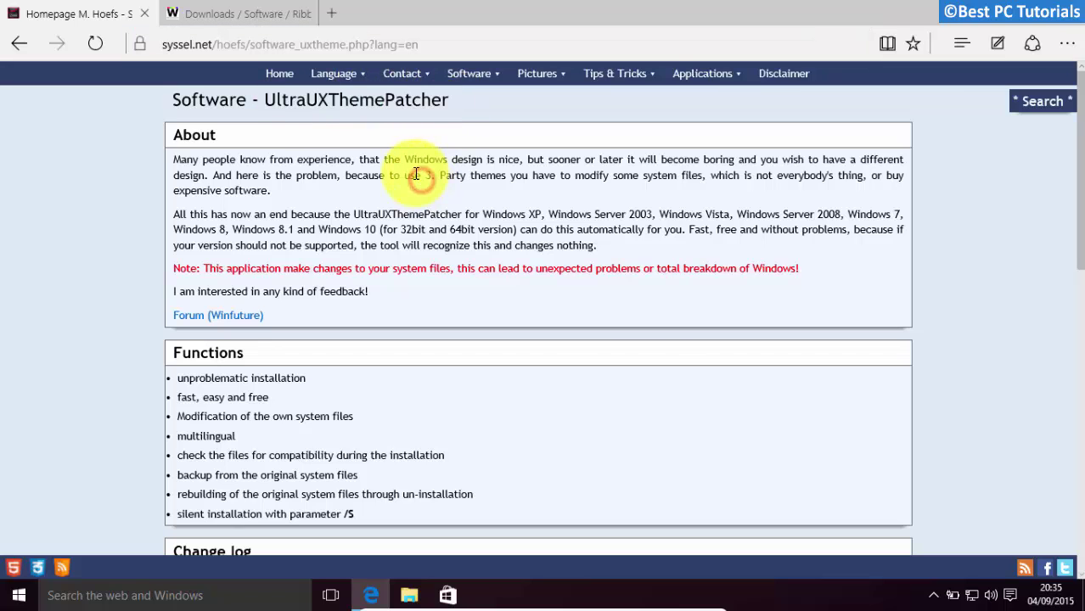
scroll(412, 210, "down", 3)
scroll(415, 212, "down", 2)
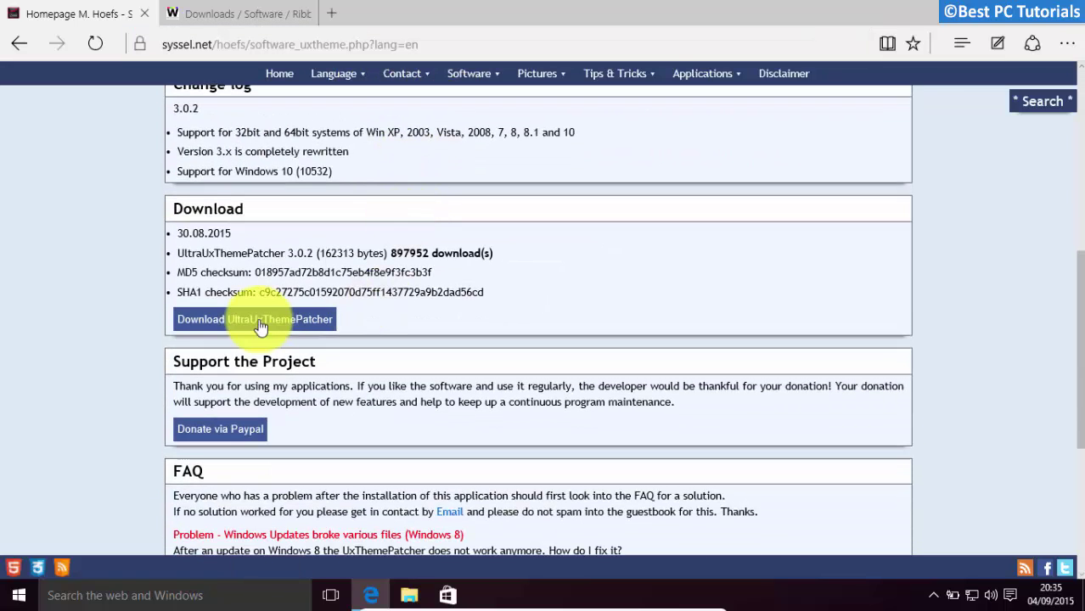
left_click(308, 331)
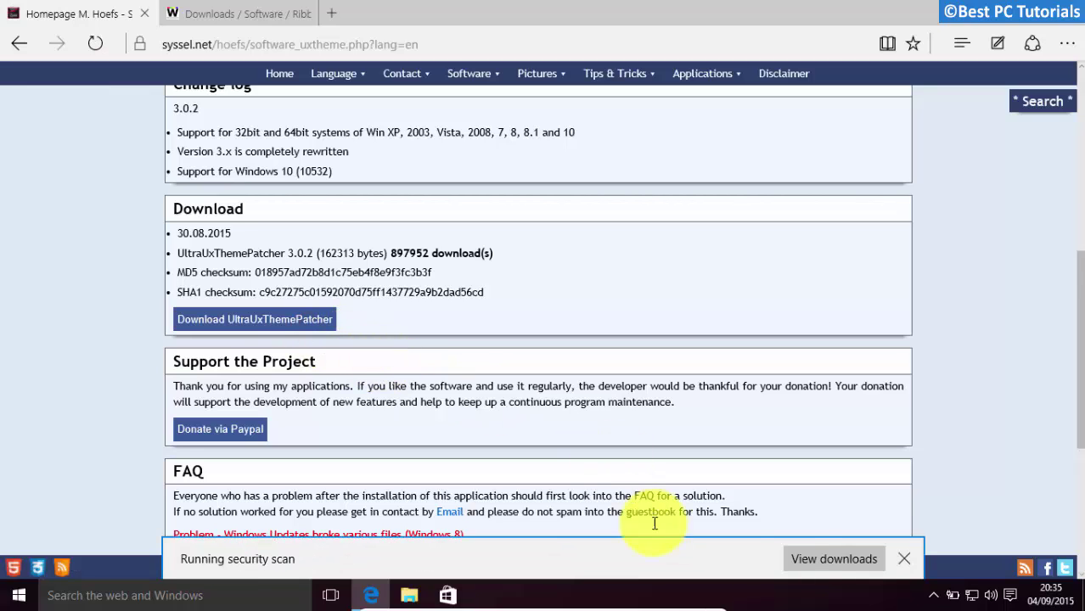
left_click(816, 559)
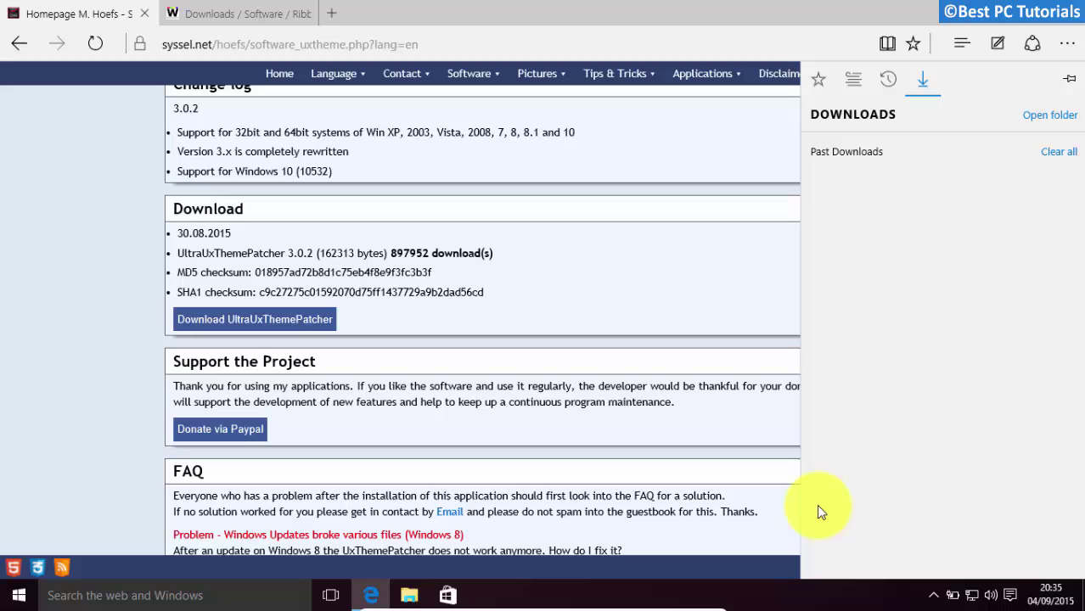
left_click(859, 186)
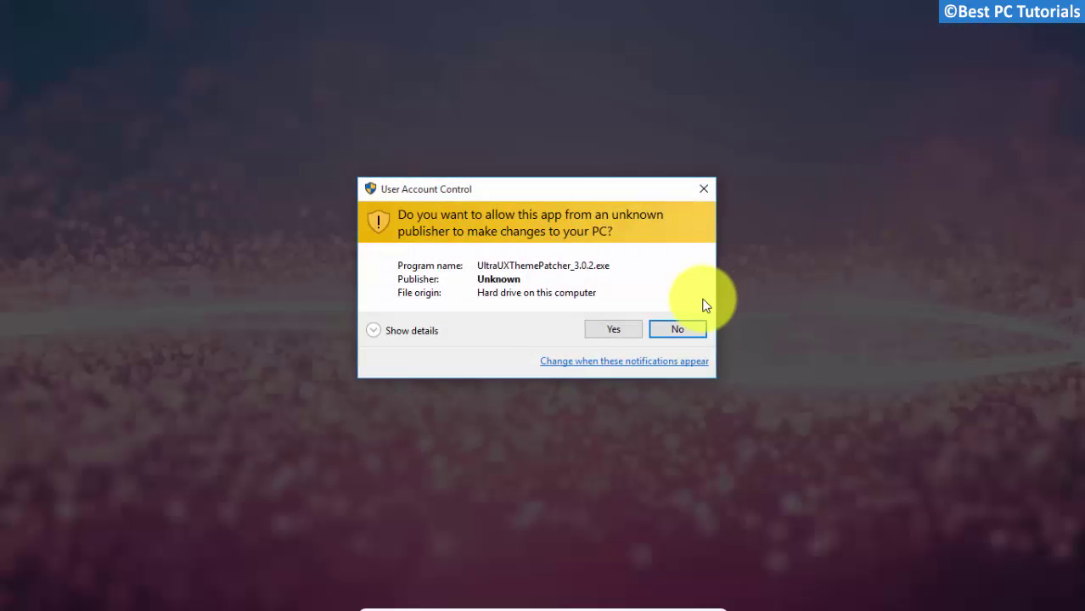
Allow the UltraUXThemePatcher installer, accept its licence and start the installation
left_click(614, 329)
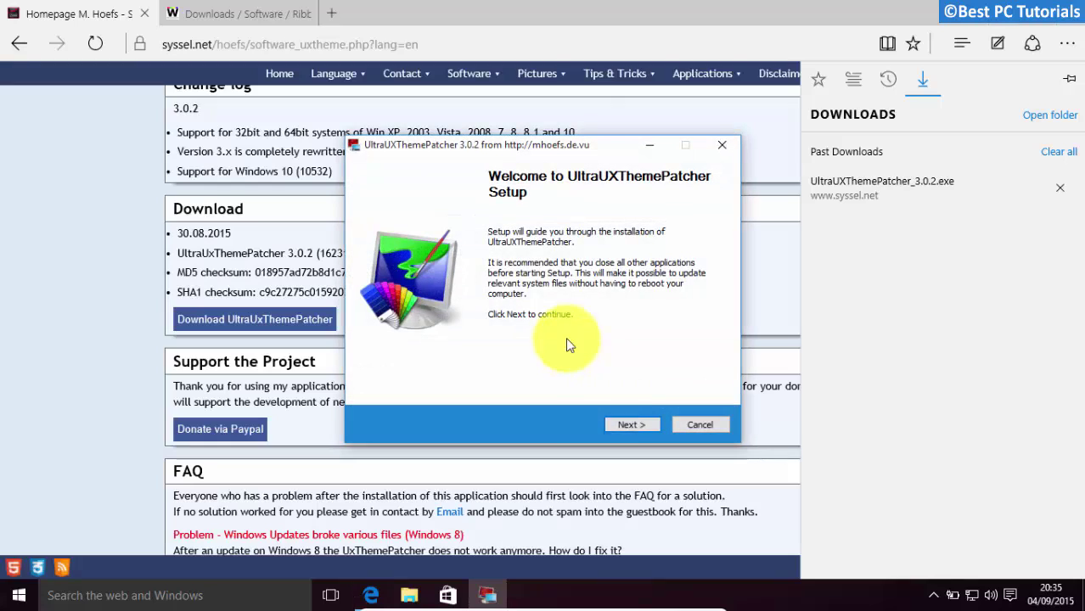
left_click(623, 425)
left_click(451, 387)
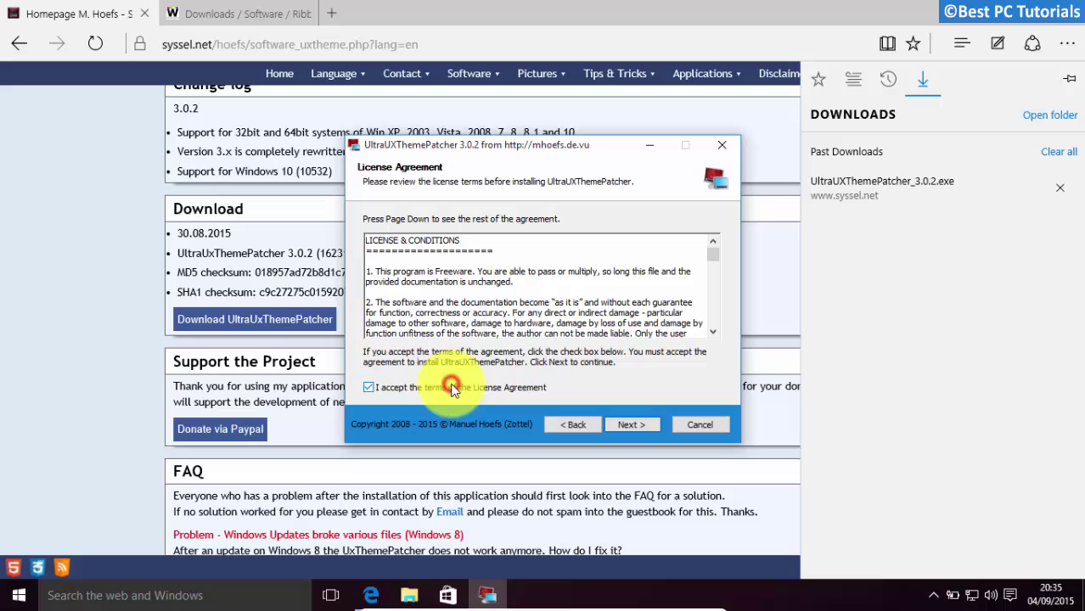
left_click(612, 425)
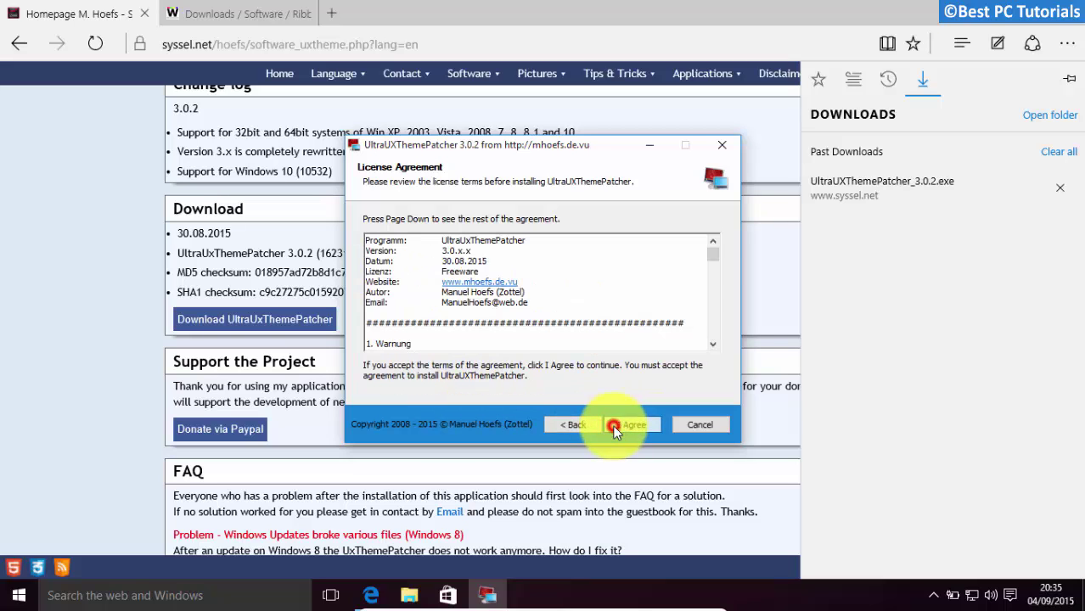
left_click(613, 427)
left_click(615, 428)
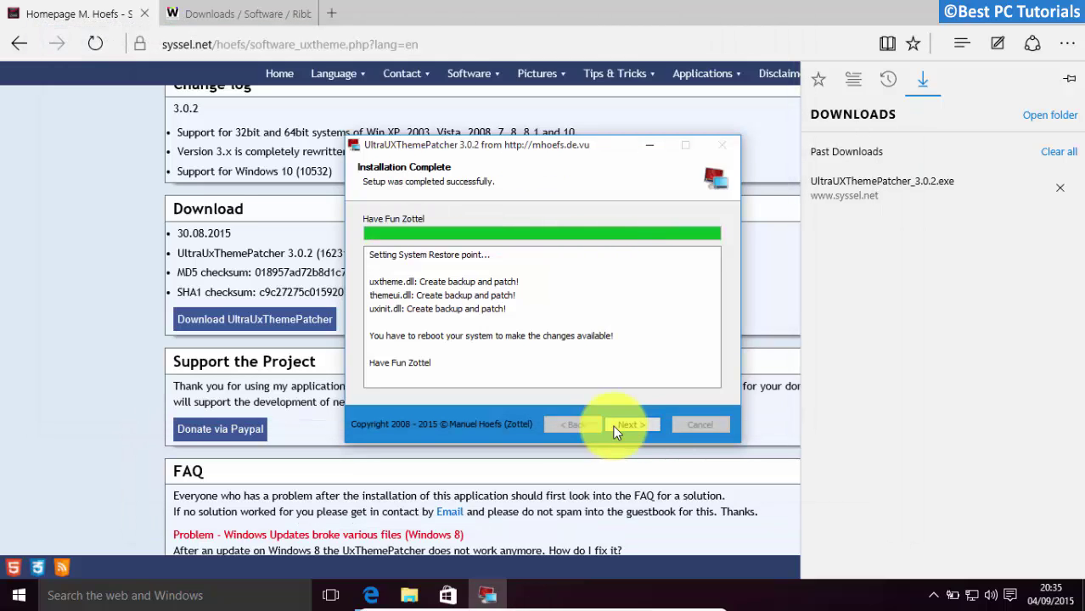
Complete the patcher setup, choosing to reboot manually later
left_click(623, 428)
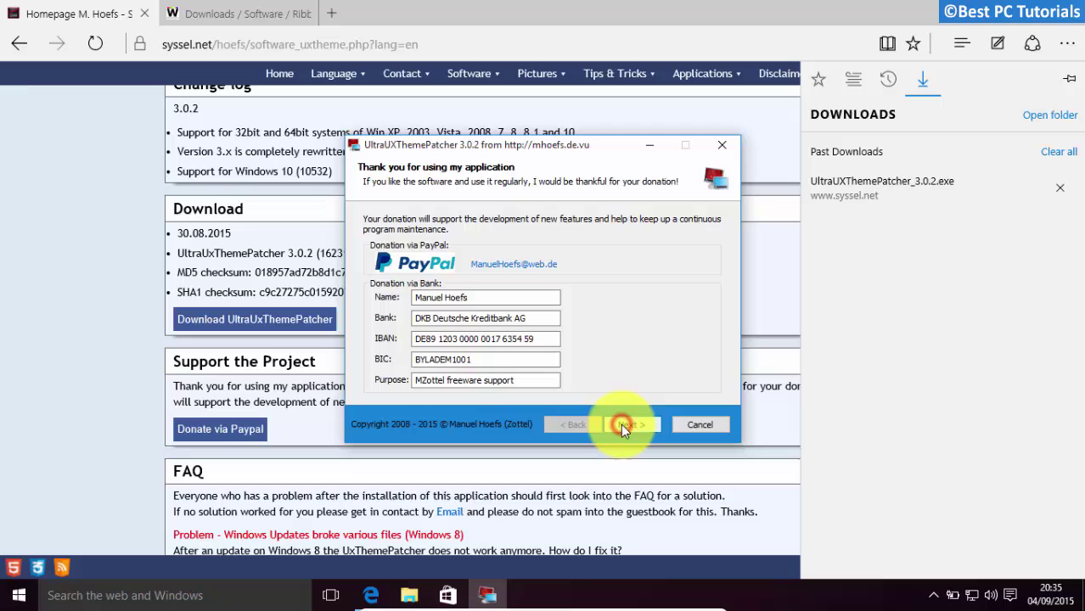
left_click(620, 424)
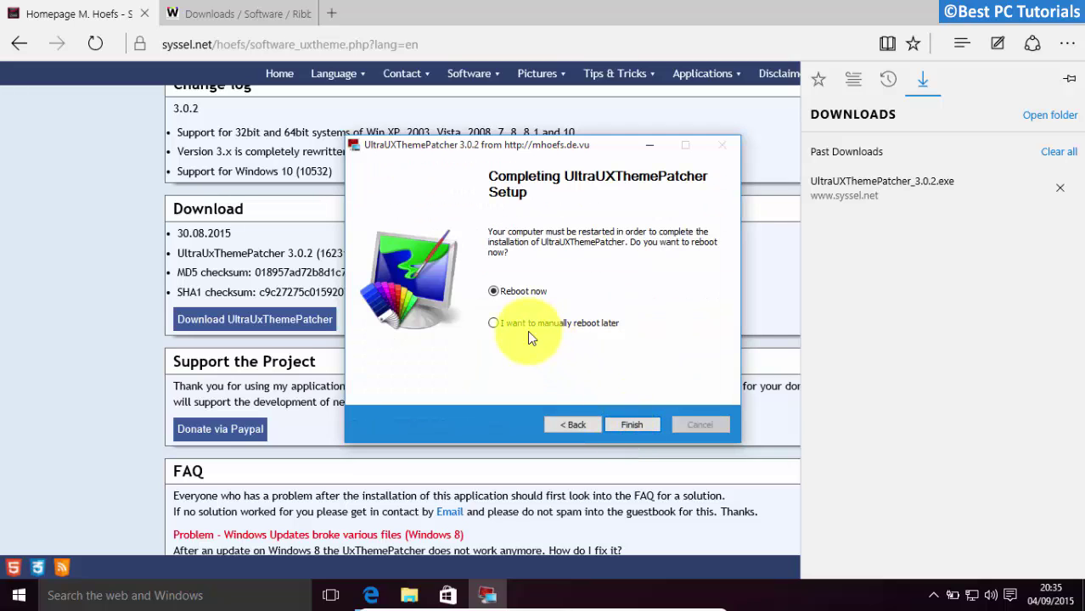
left_click(513, 326)
left_click(627, 425)
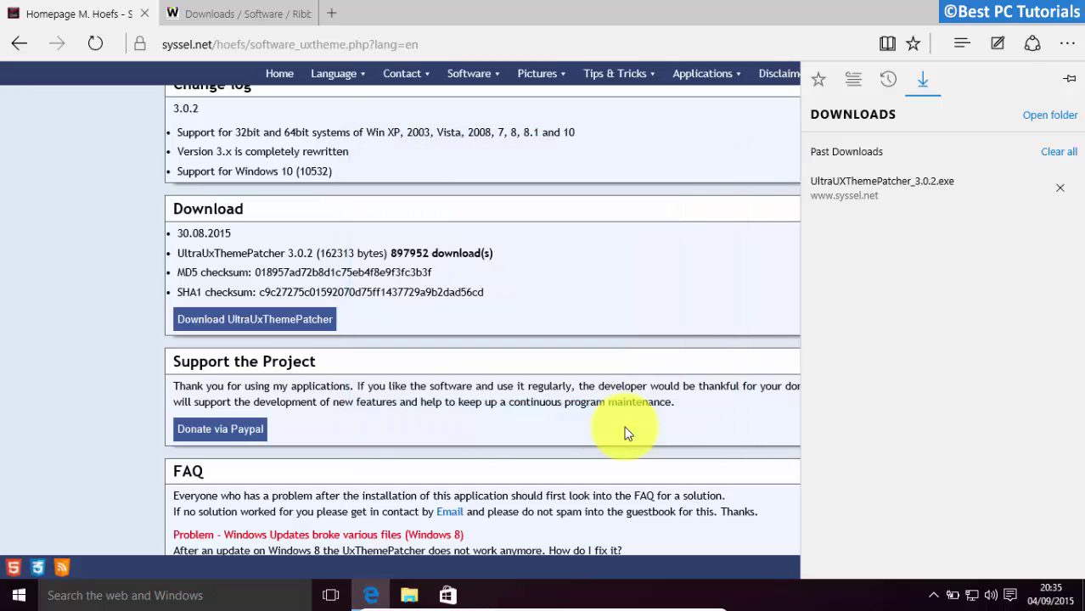
Download Ribbon Disabler for Windows 8 from the winaero tab and show the downloads list
left_click(212, 14)
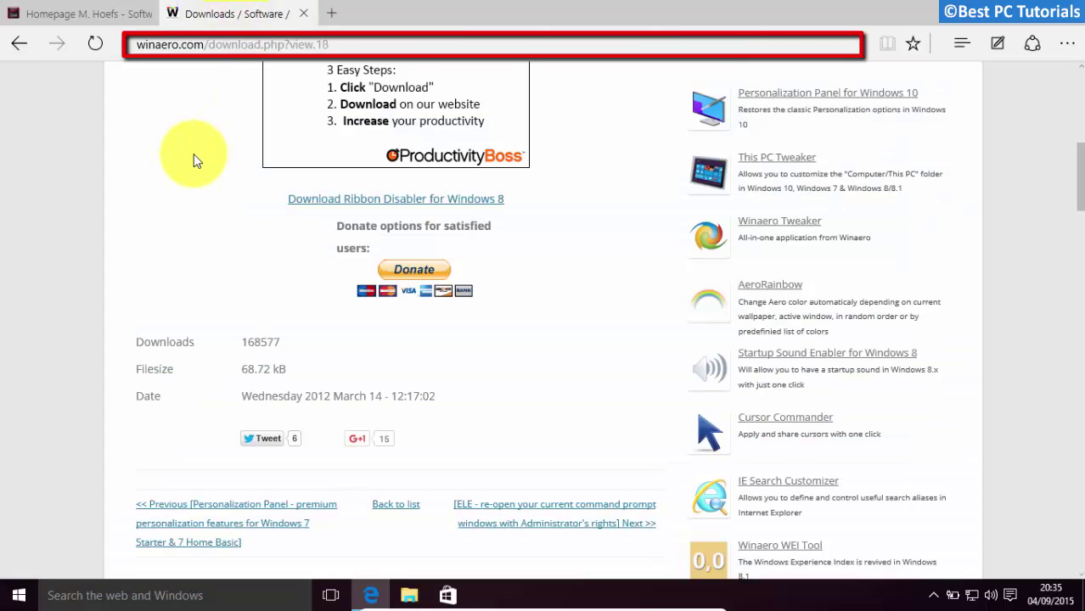
left_click(375, 202)
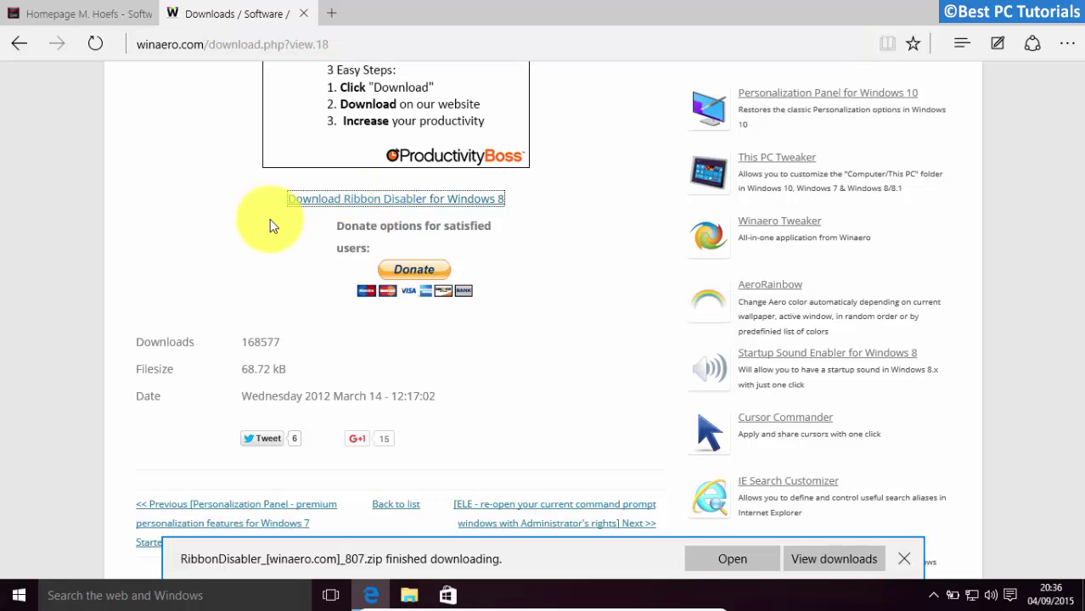
left_click(813, 561)
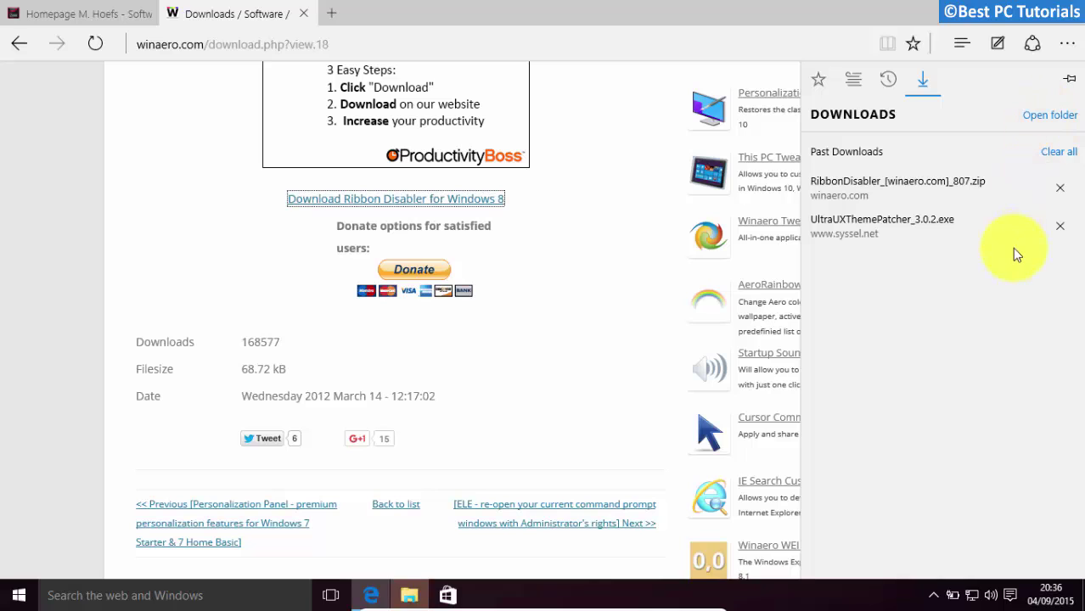
Extract the RibbonDisabler zip in Downloads into its own folder
left_click(407, 597)
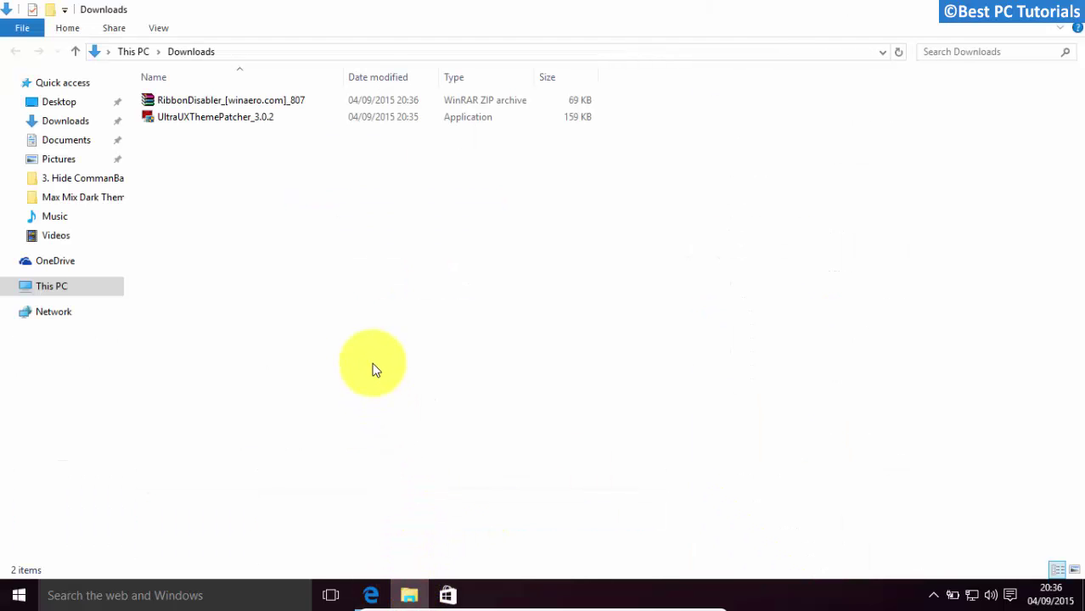
left_click(234, 101)
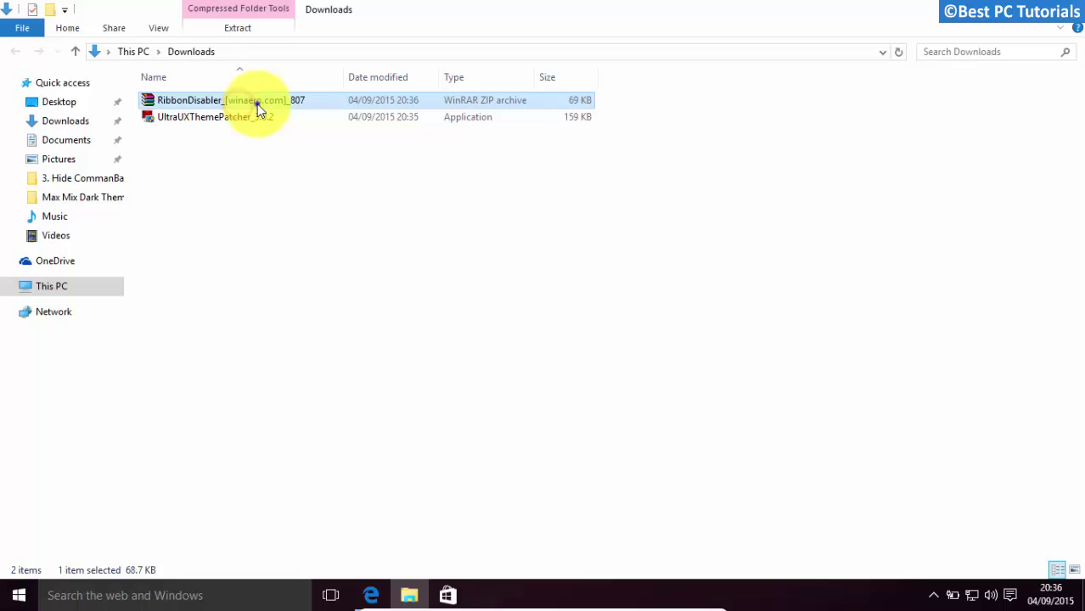
right_click(257, 104)
left_click(288, 187)
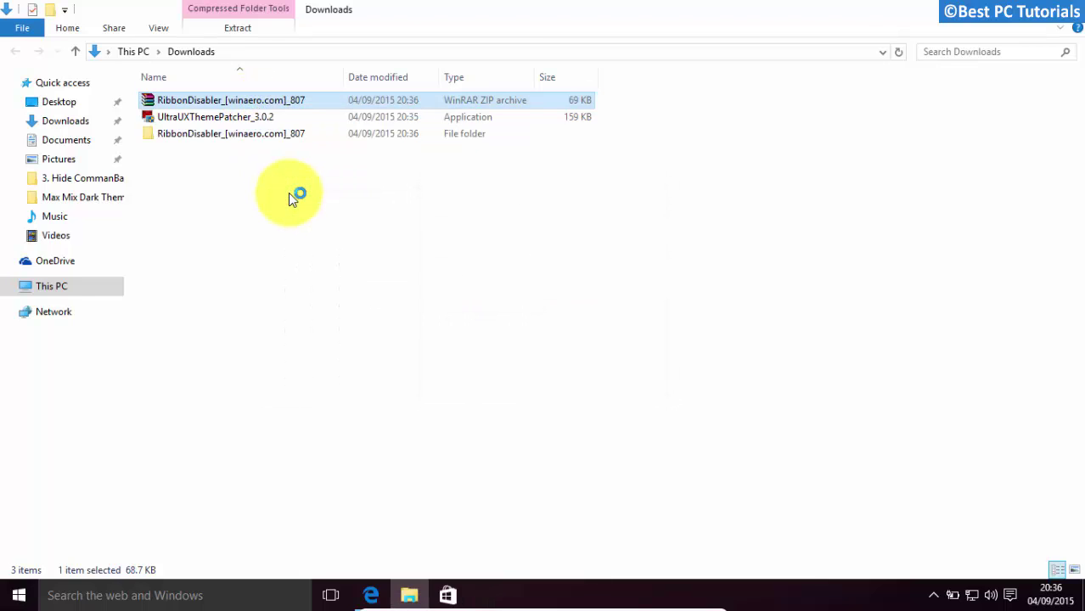
Run Ribbon disabler2 from the x86 subfolder as administrator
double_click(204, 134)
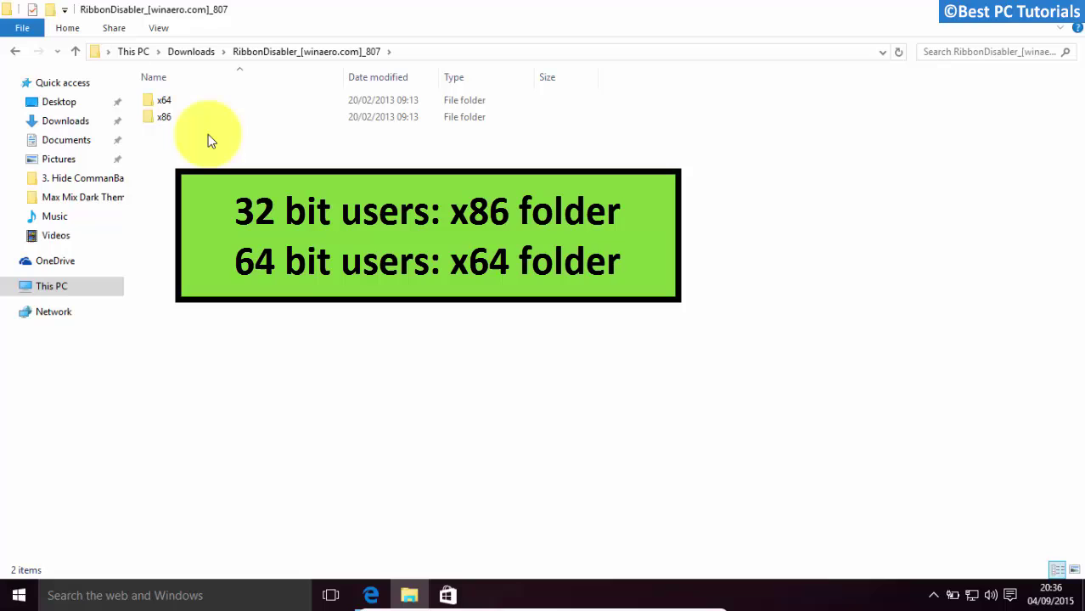
double_click(178, 119)
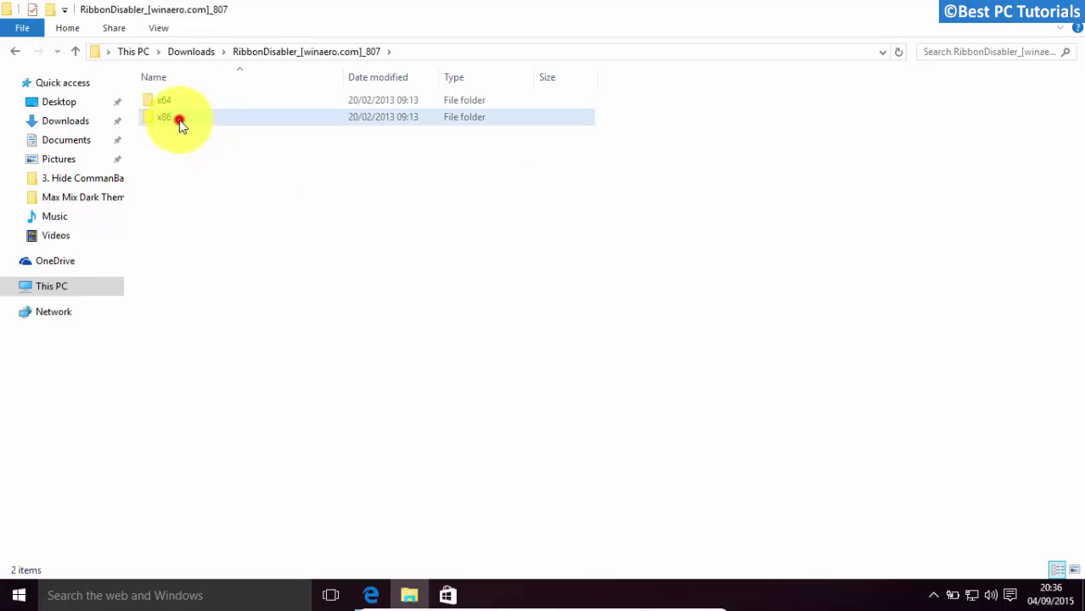
left_click(178, 99)
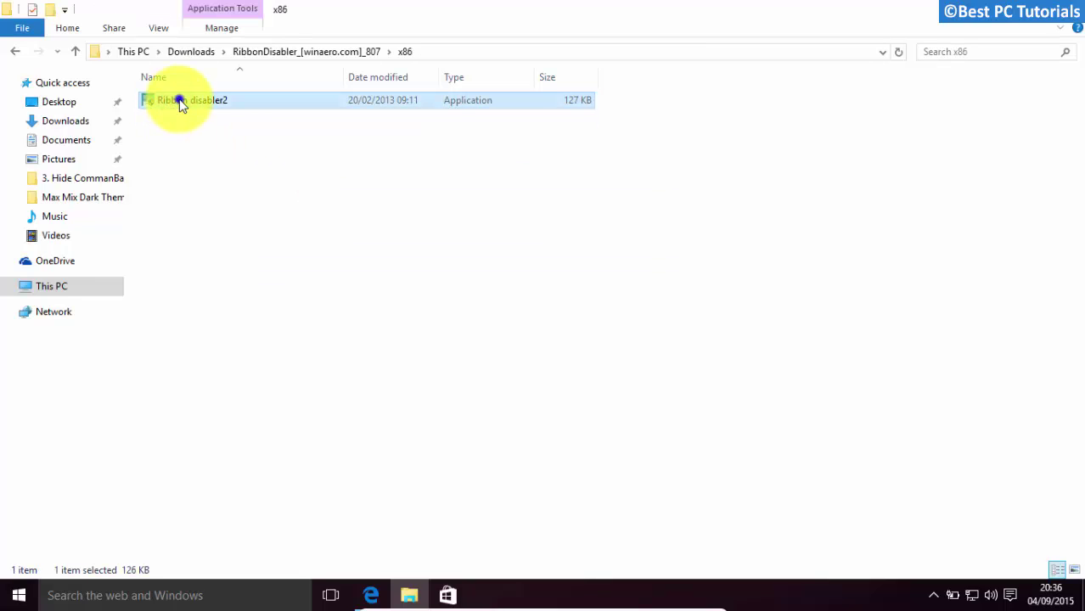
right_click(179, 101)
left_click(201, 128)
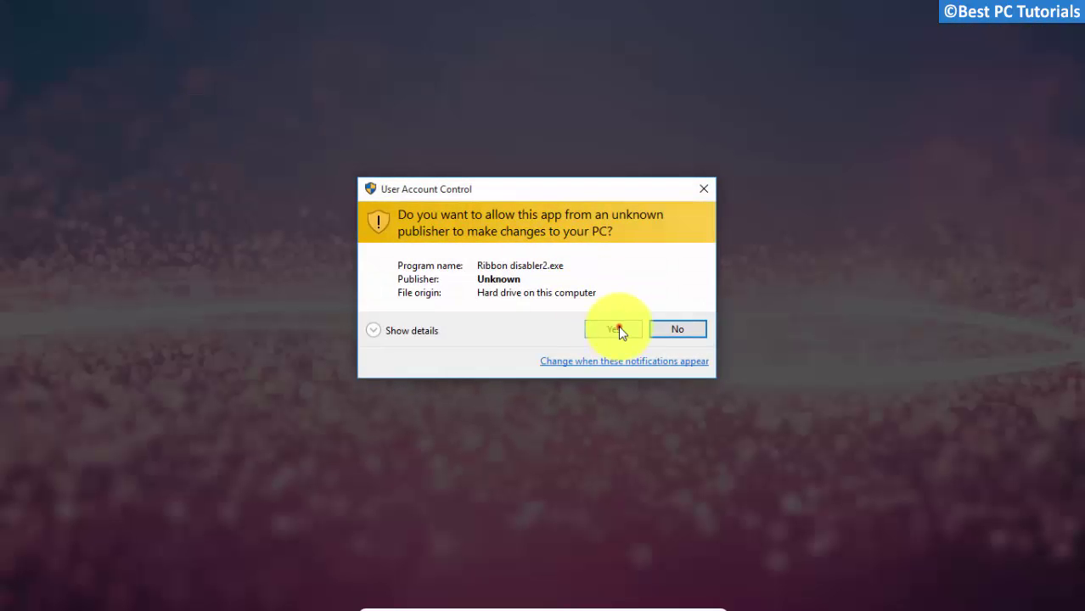
Approve Ribbon Disabler, disable the Explorer ribbon, then log off and sign back in
left_click(619, 327)
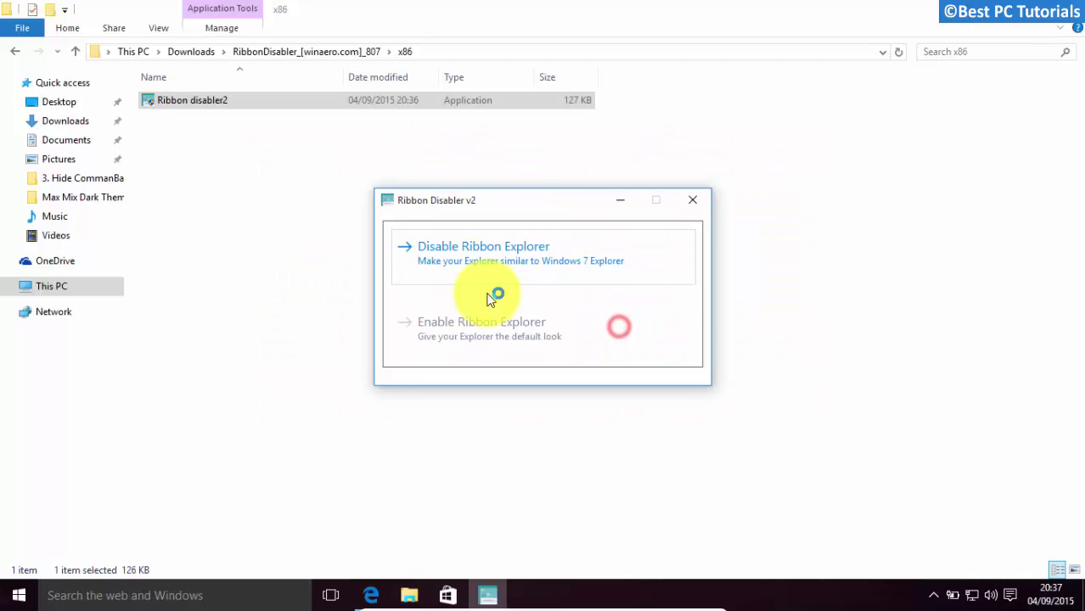
left_click(528, 274)
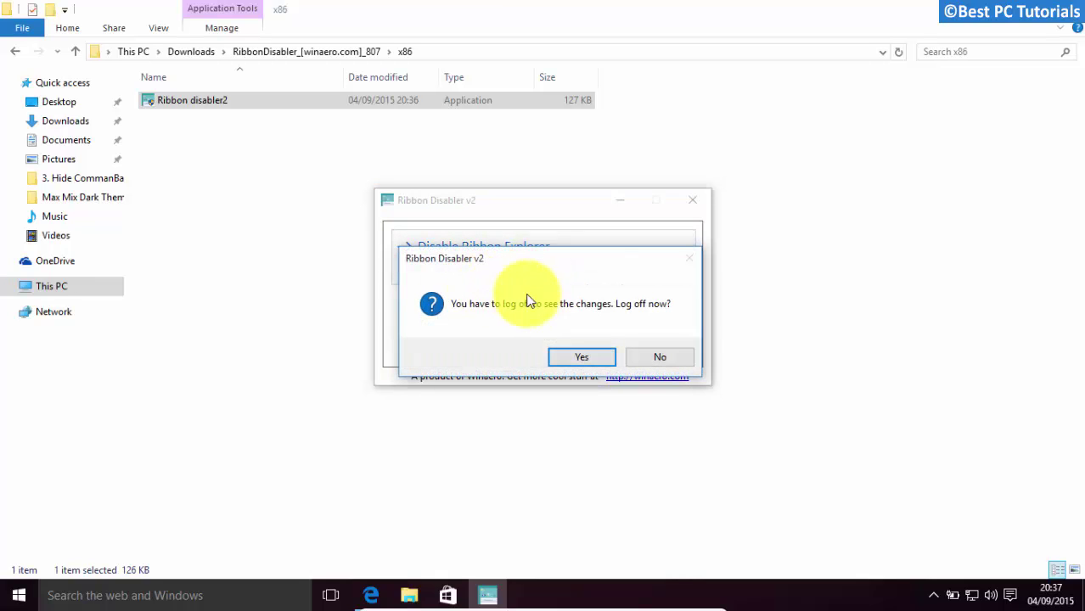
left_click(590, 361)
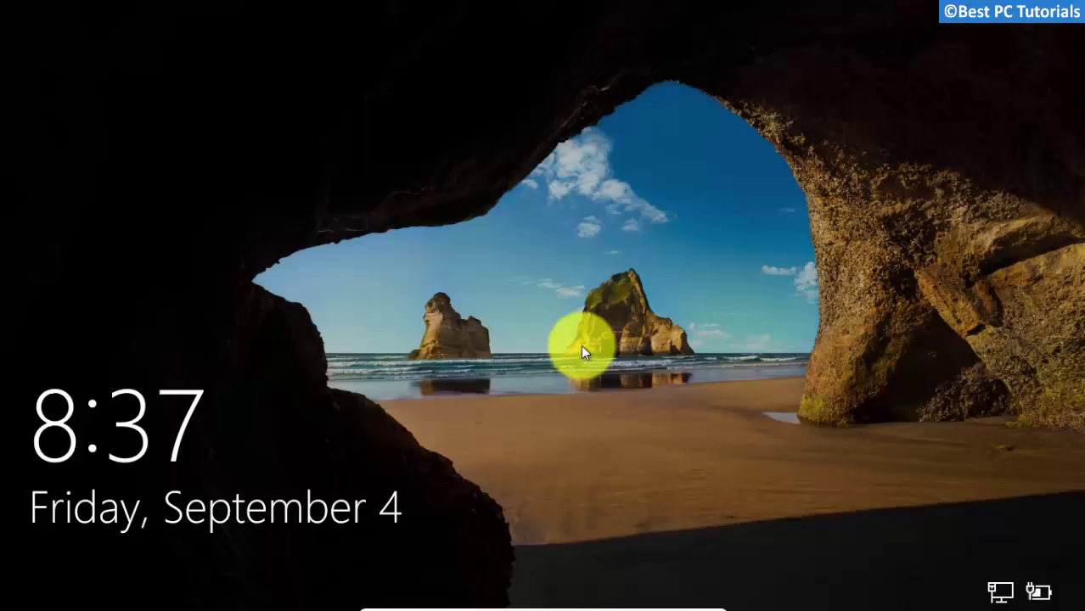
left_click(582, 348)
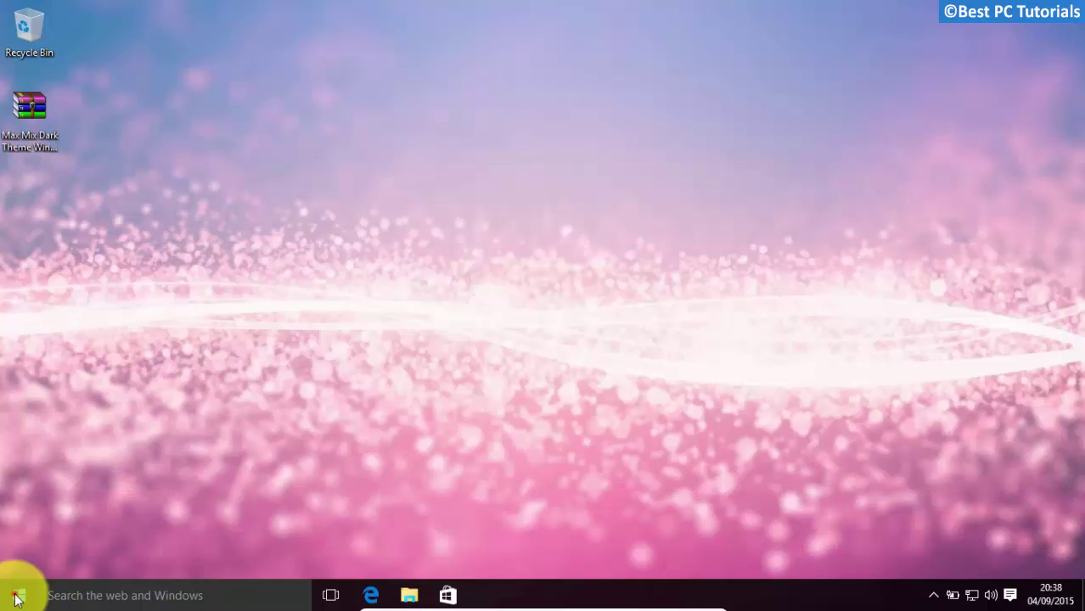
Restart the PC from the Start menu power options
left_click(19, 596)
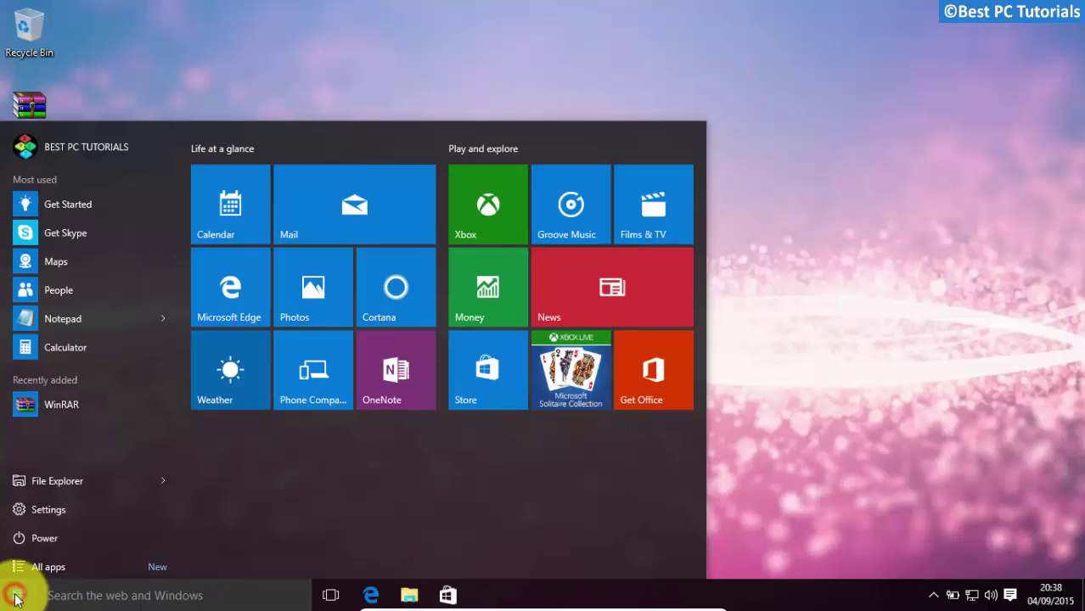
left_click(41, 541)
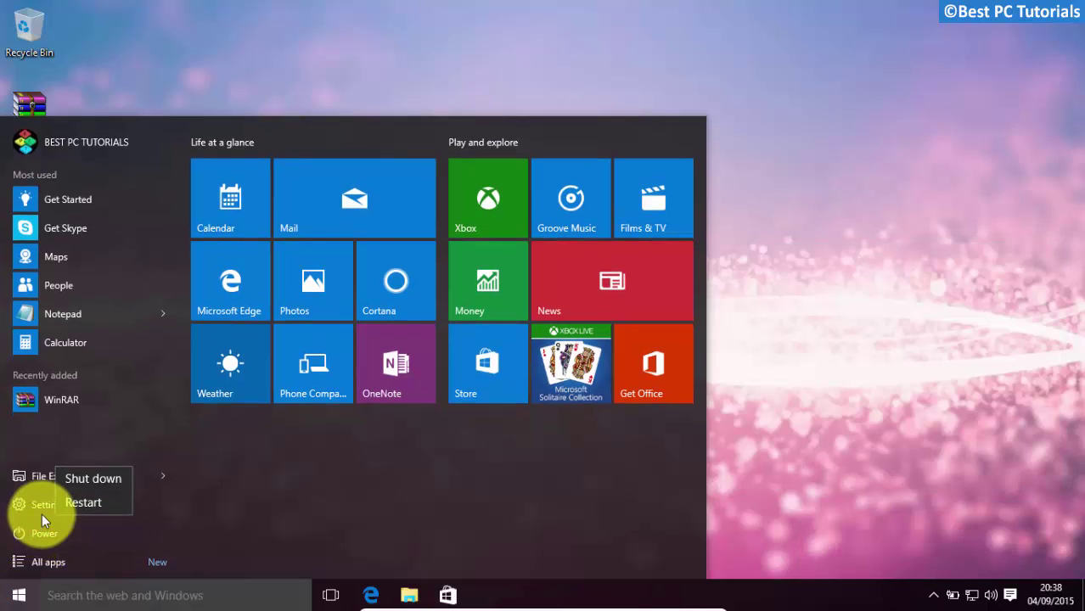
left_click(101, 500)
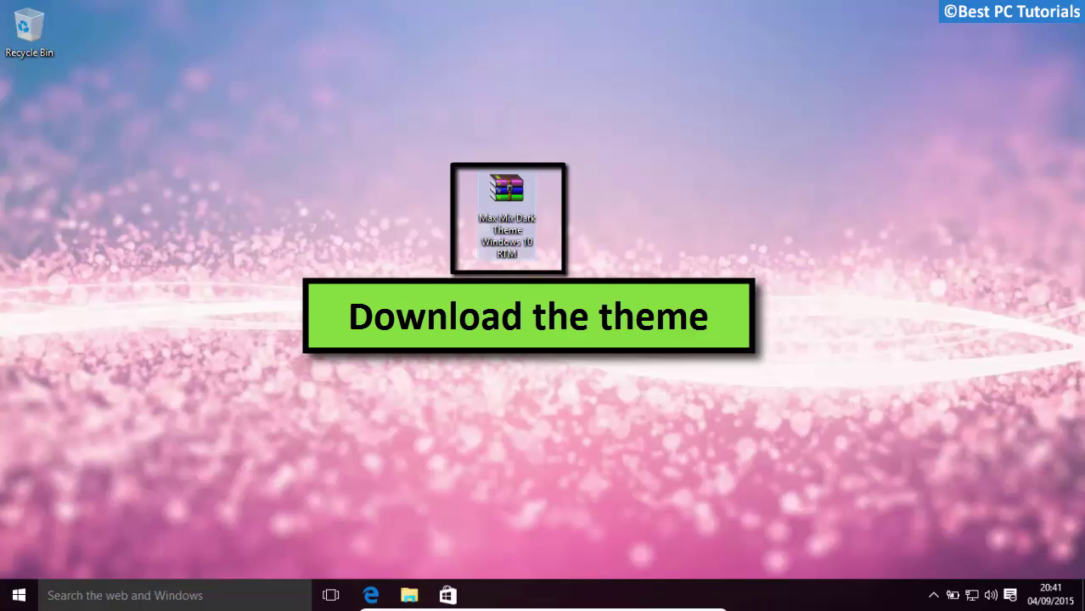
Extract the Max Mix Dark Theme archive onto the desktop, tidy the icons and open its folder
left_click(521, 226)
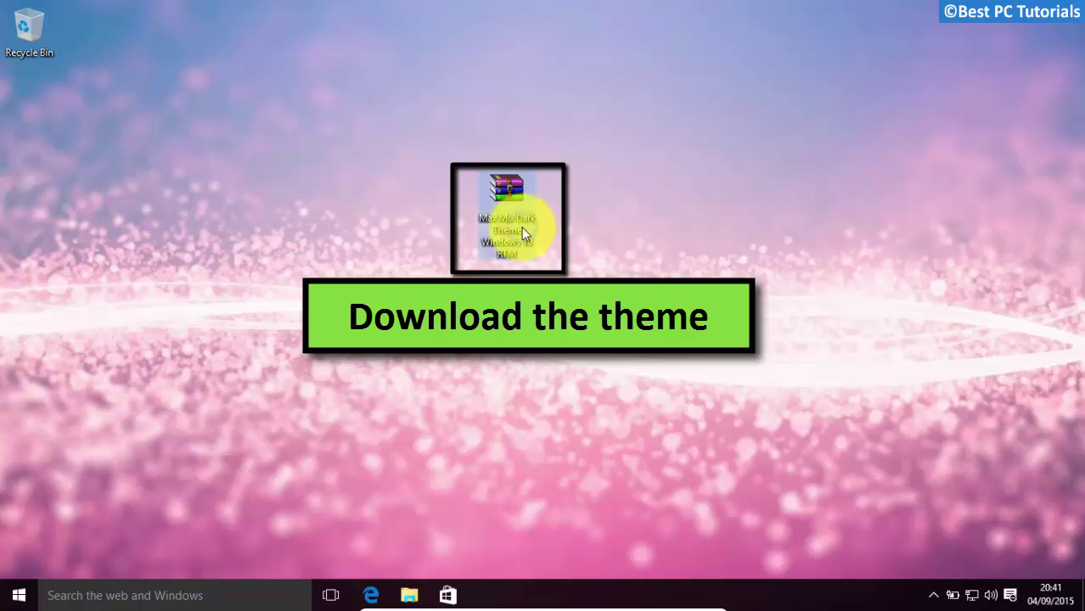
right_click(522, 226)
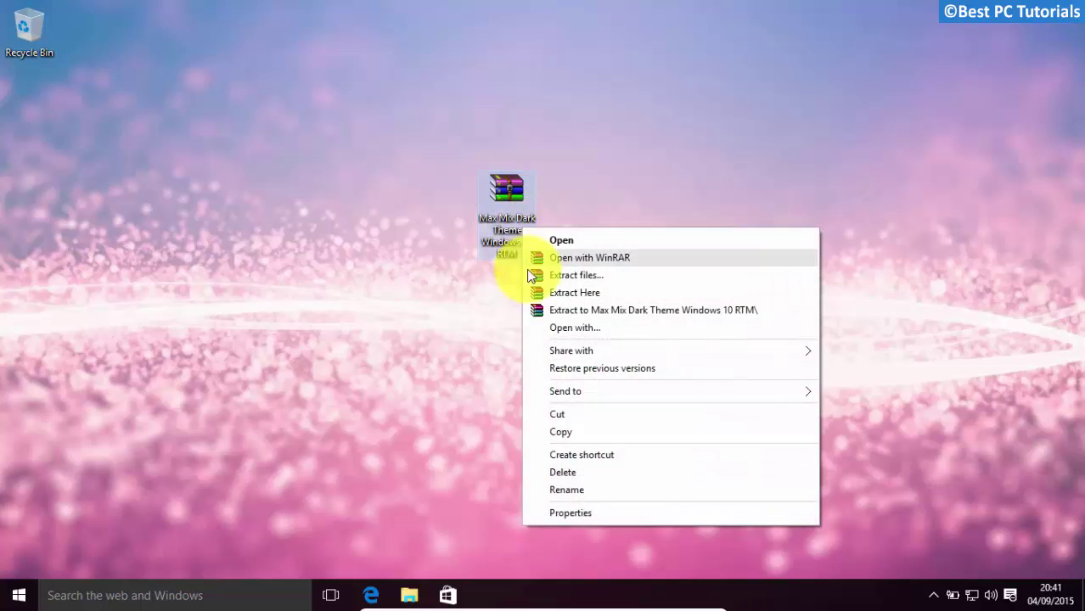
left_click(586, 299)
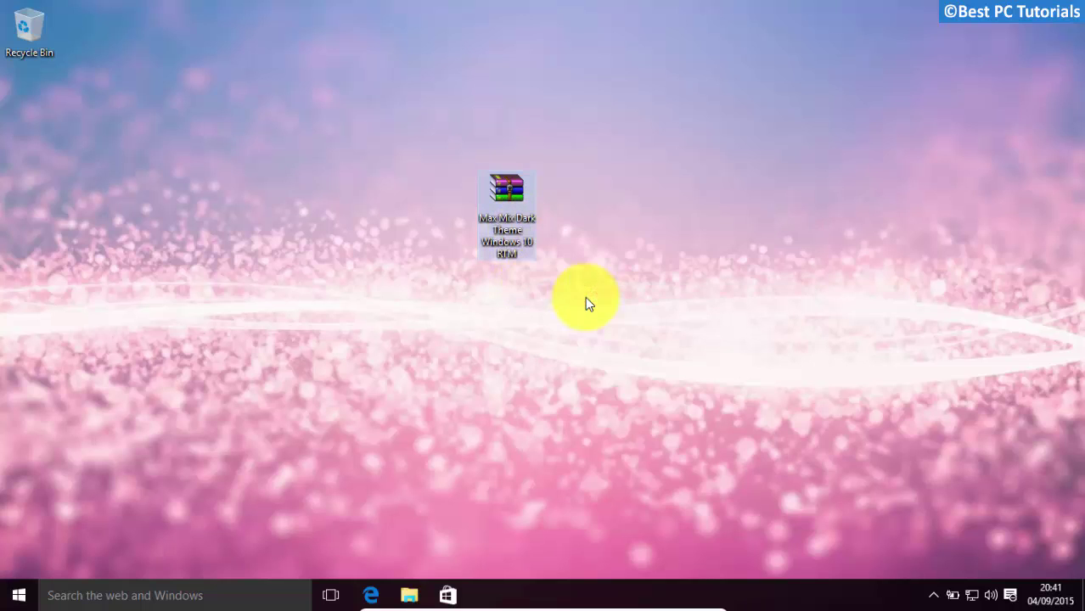
left_click(521, 220)
mouse_move(523, 219)
left_mouse_down()
mouse_move(22, 212)
mouse_move(88, 242)
left_mouse_up()
left_click_drag(39, 121, 544, 178)
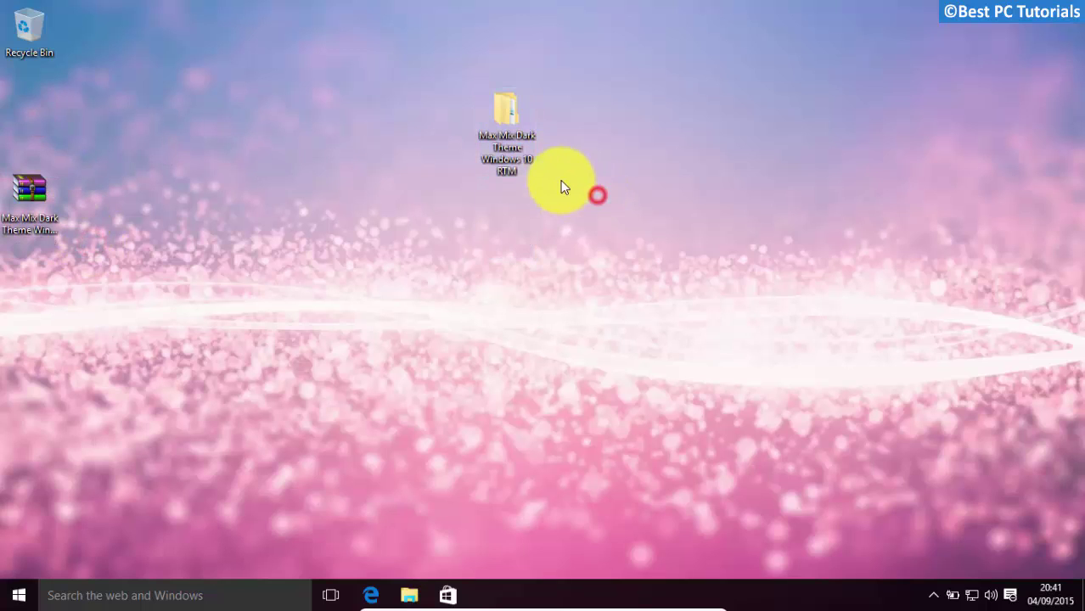
left_click(508, 111)
double_click(508, 111)
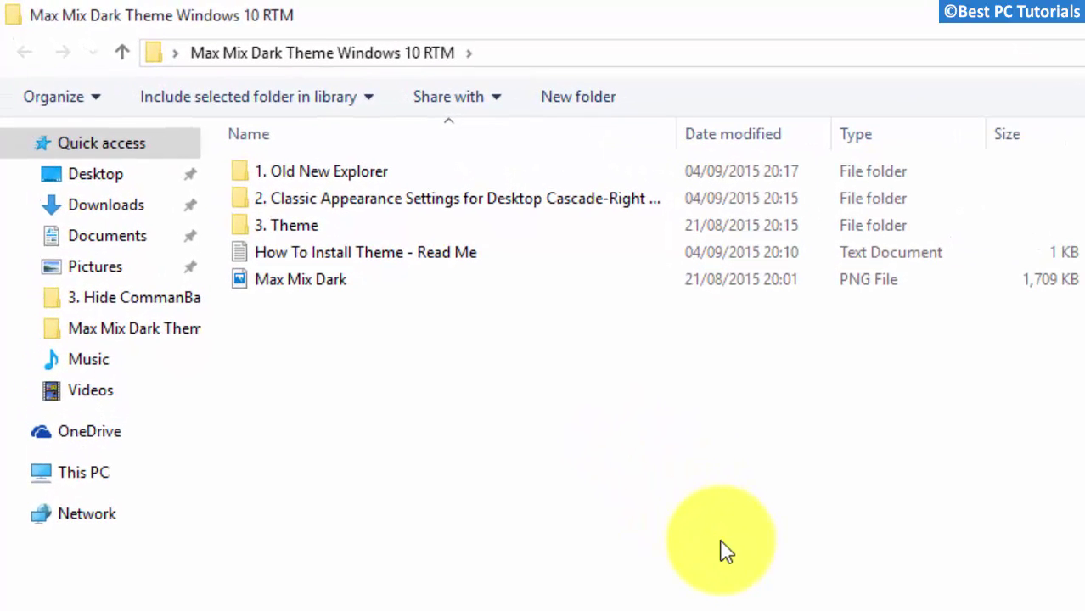
Launch OldNewExplorerCfg from the 1. Old New Explorer folder as administrator
double_click(388, 171)
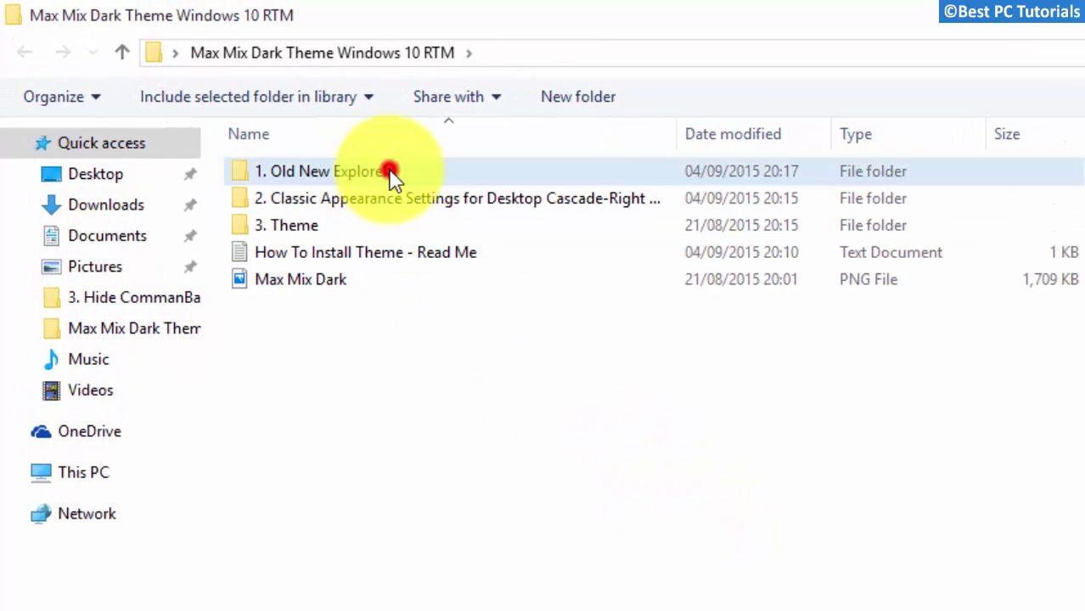
left_click(353, 255)
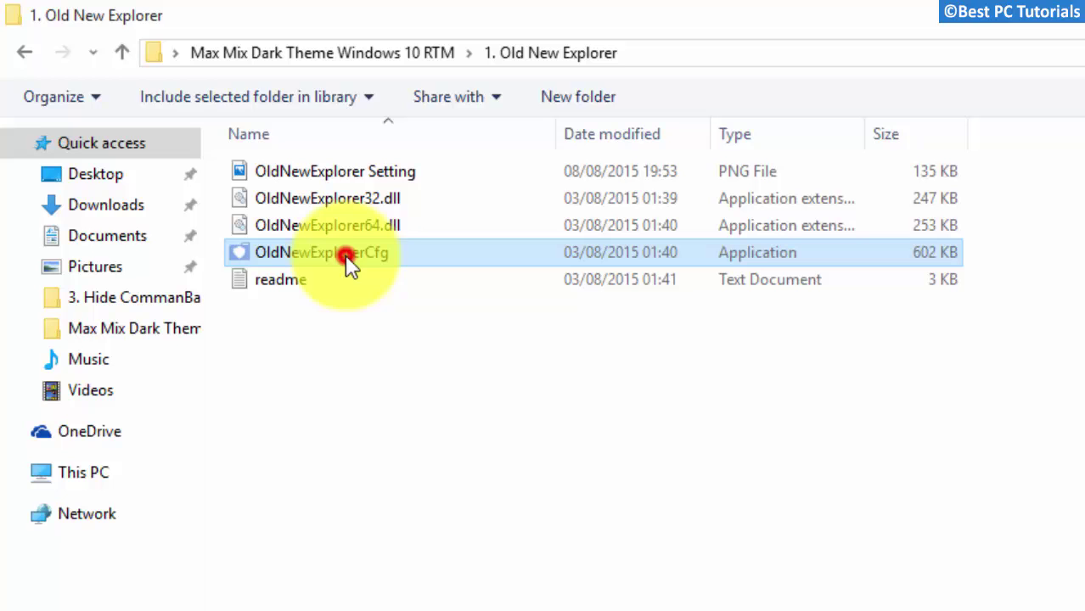
right_click(363, 252)
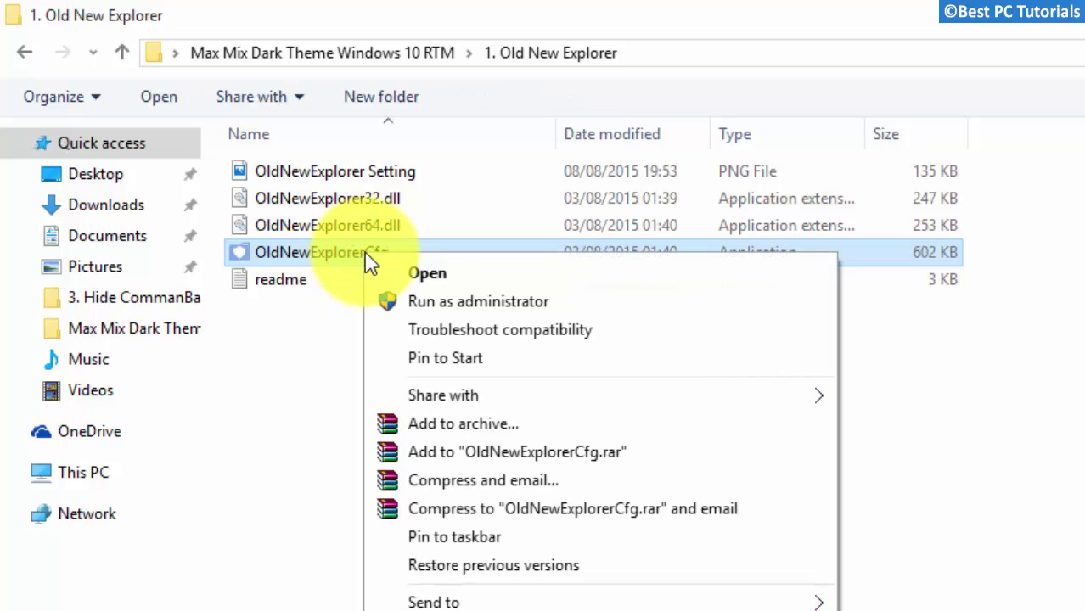
left_click(398, 305)
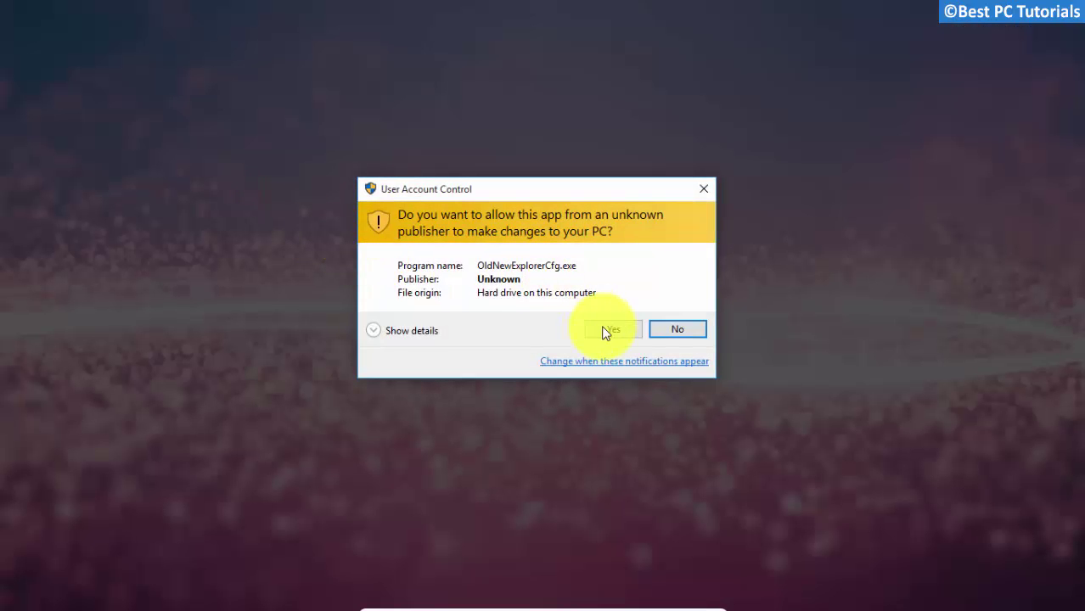
left_click(610, 330)
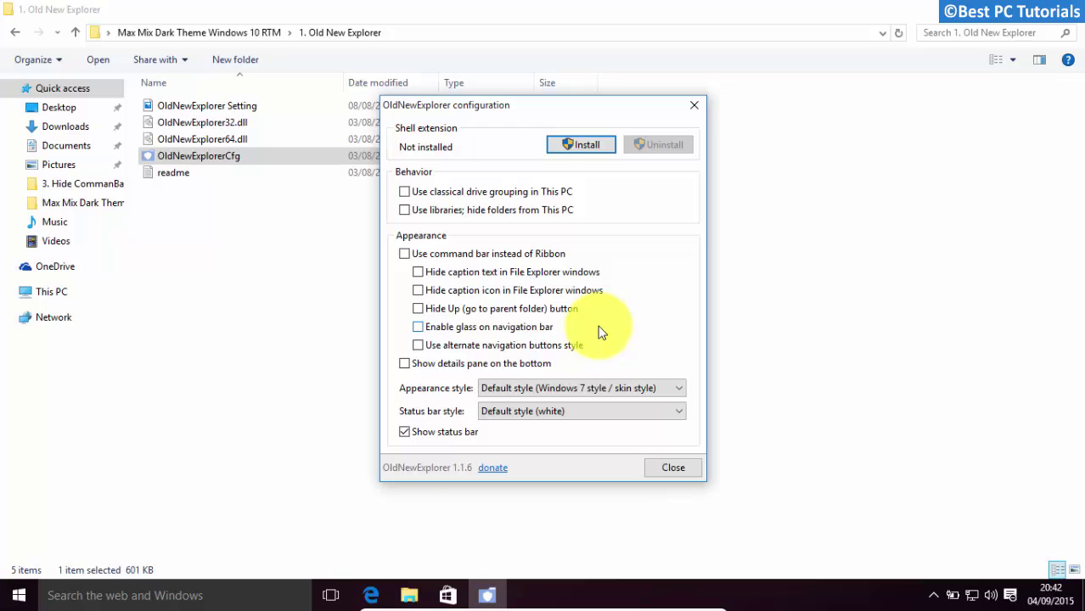
left_click_drag(497, 108, 805, 125)
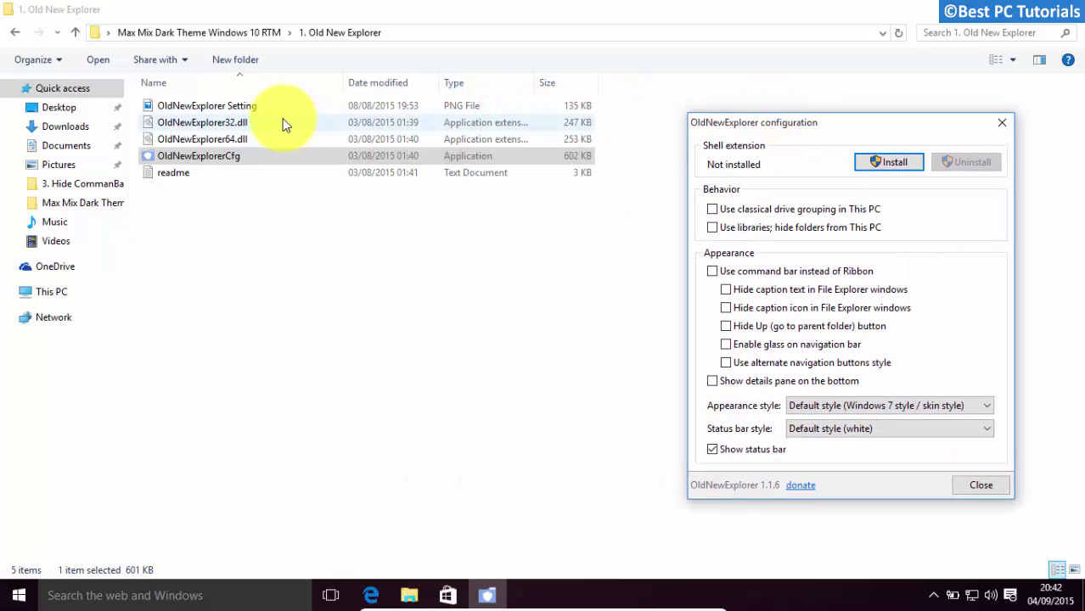
View the OldNewExplorer Setting reference image beside the configuration window
left_click(278, 106)
right_click(238, 106)
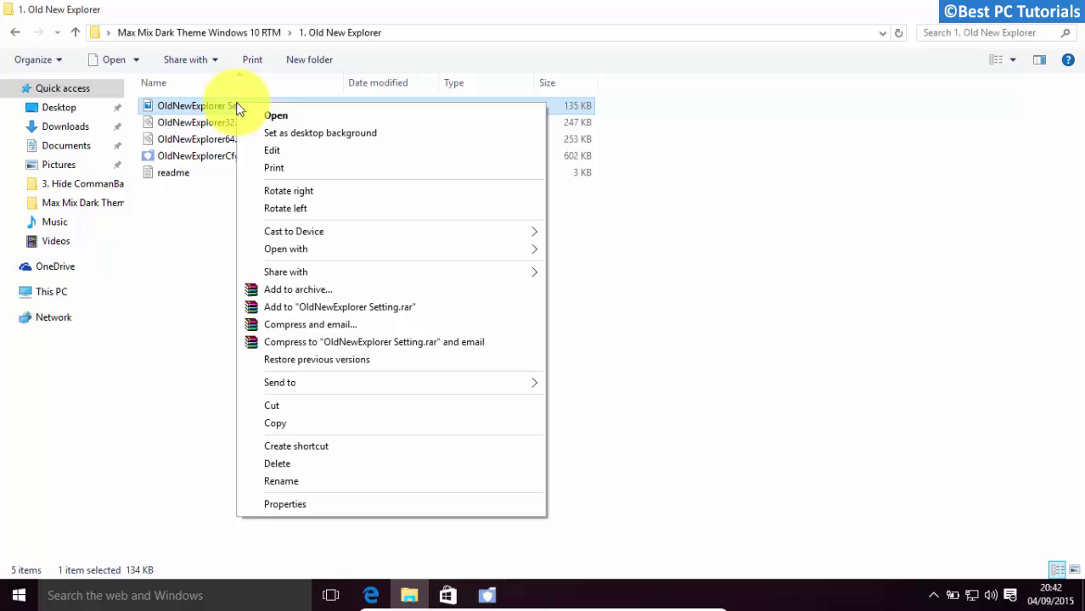
left_click(259, 114)
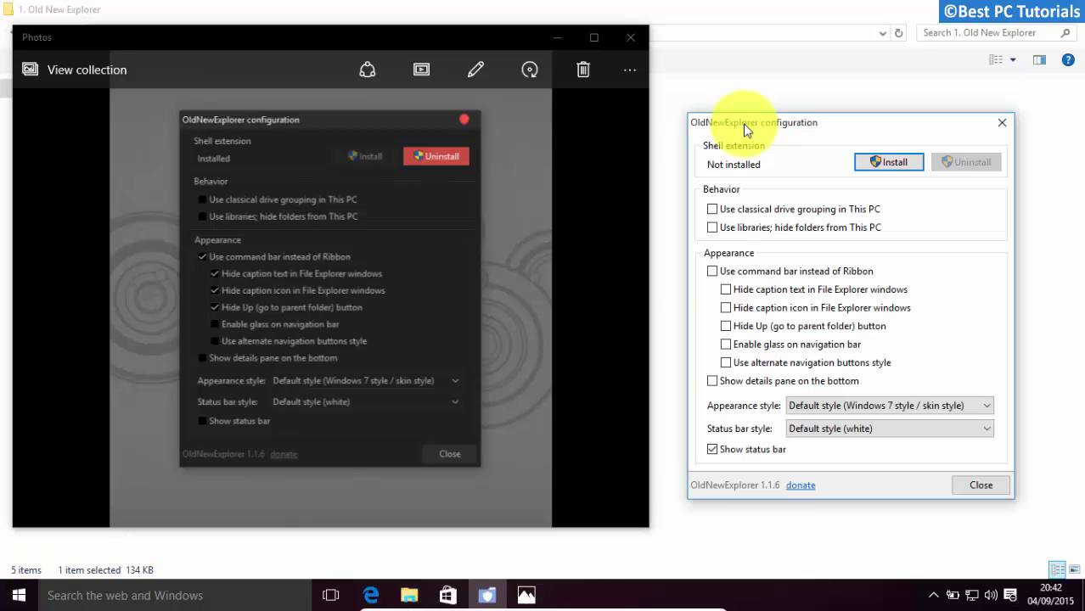
left_click_drag(743, 123, 723, 103)
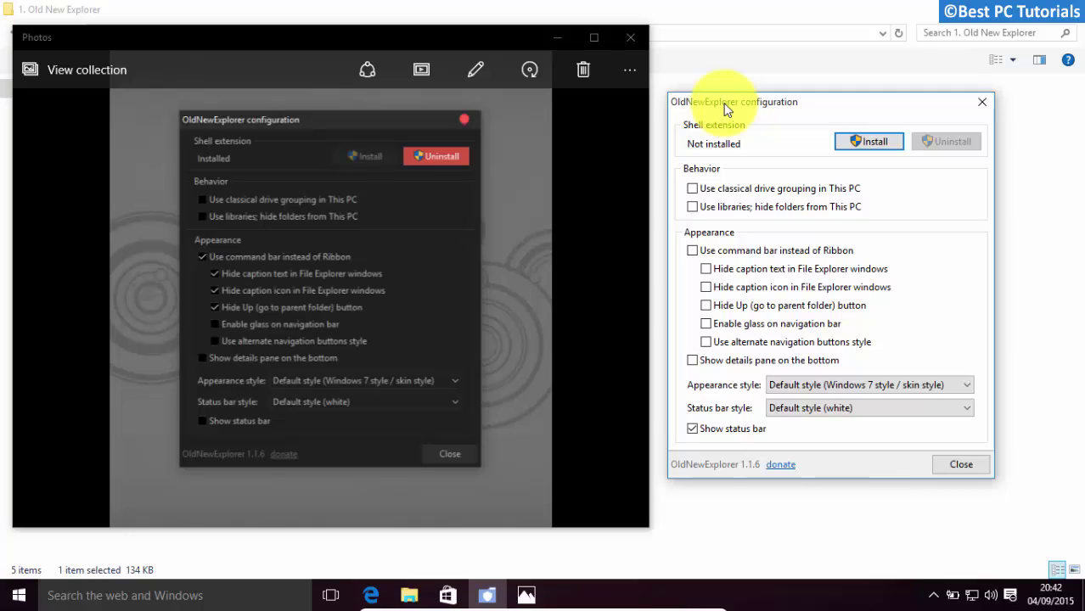
Enable command bar, disable glass/alternate navigation style and status bar, then install OldNewExplorer
left_click(693, 251)
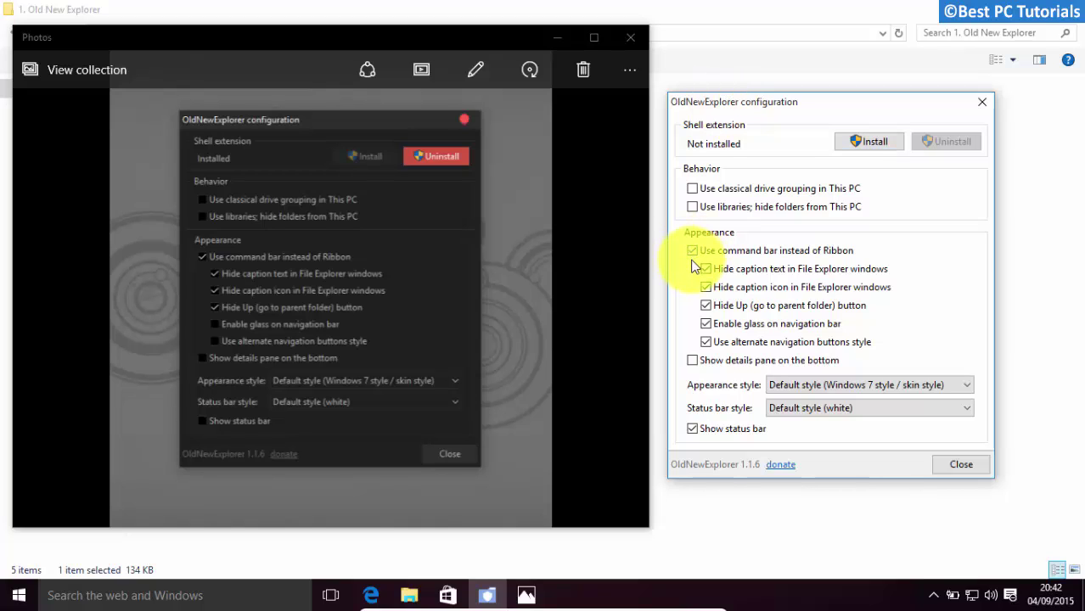
left_click(704, 341)
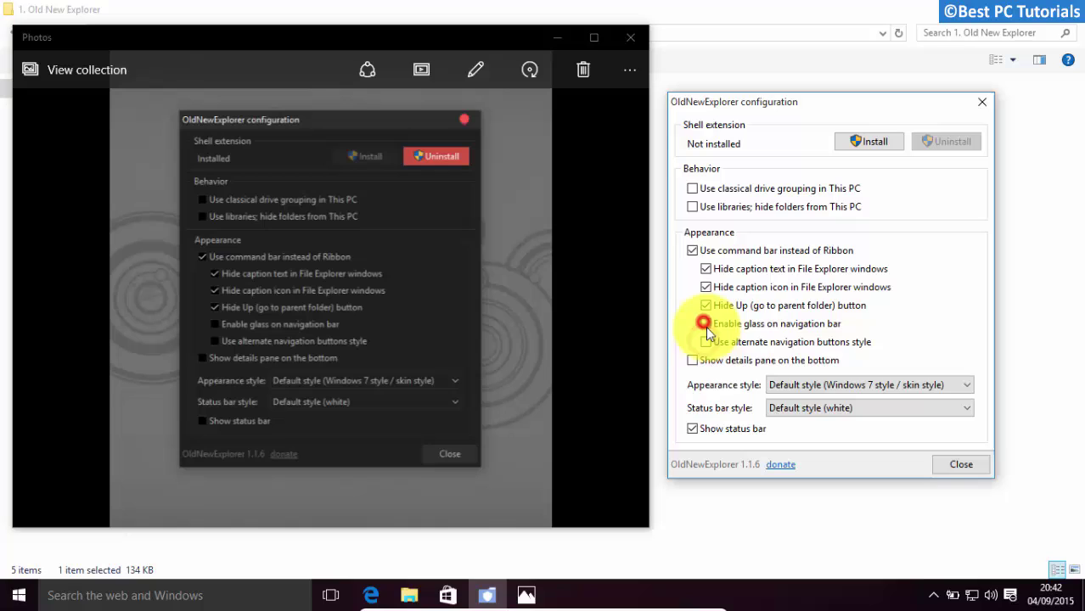
left_click(693, 429)
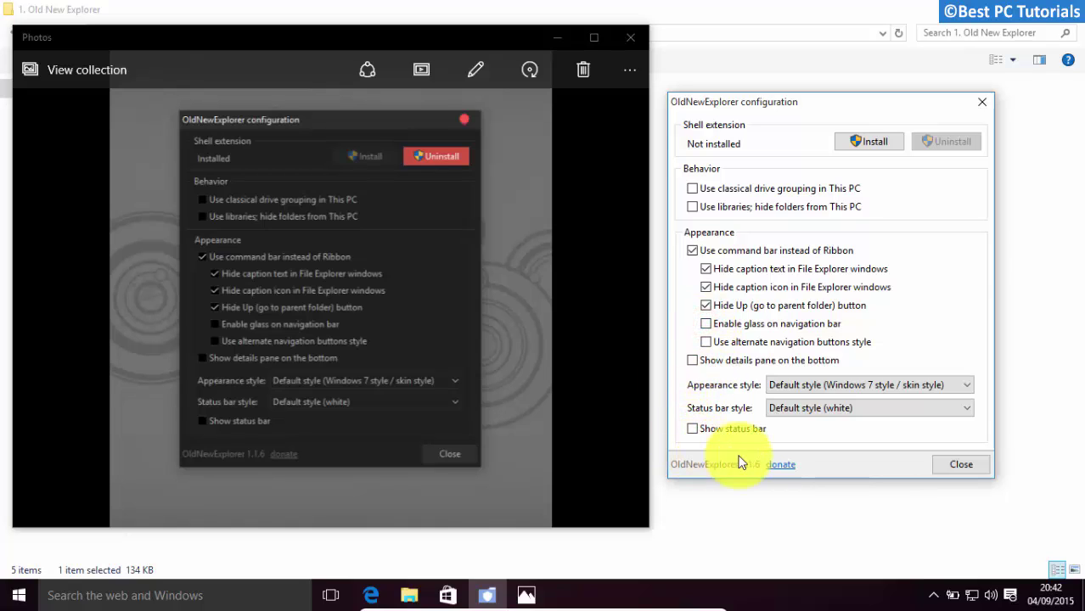
left_click(860, 146)
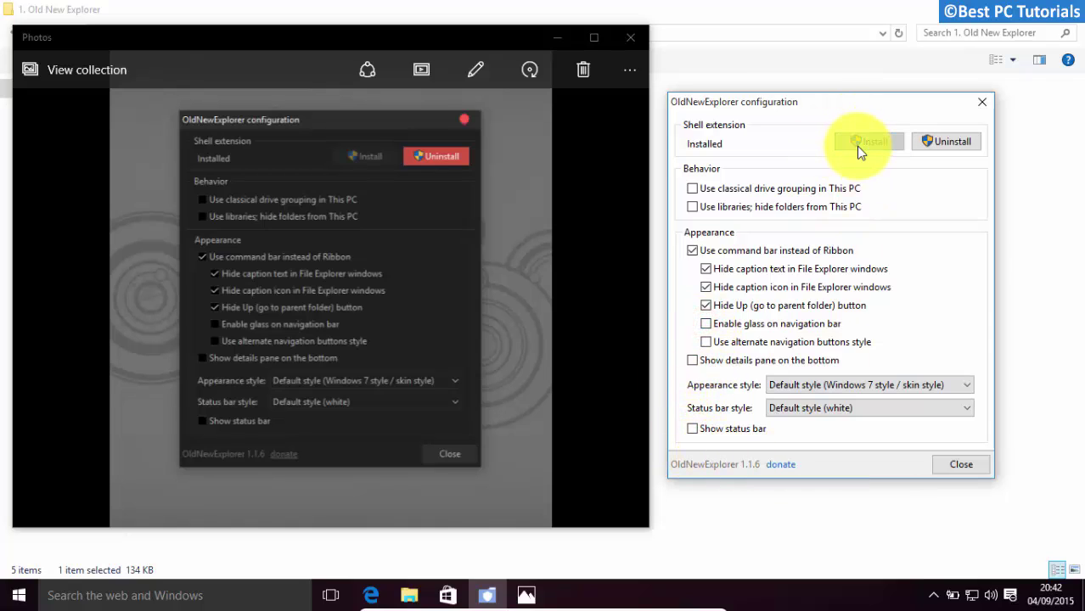
left_click(960, 465)
Close the reference image and open the Classic Appearance Settings folder
left_click(629, 39)
left_click(540, 235)
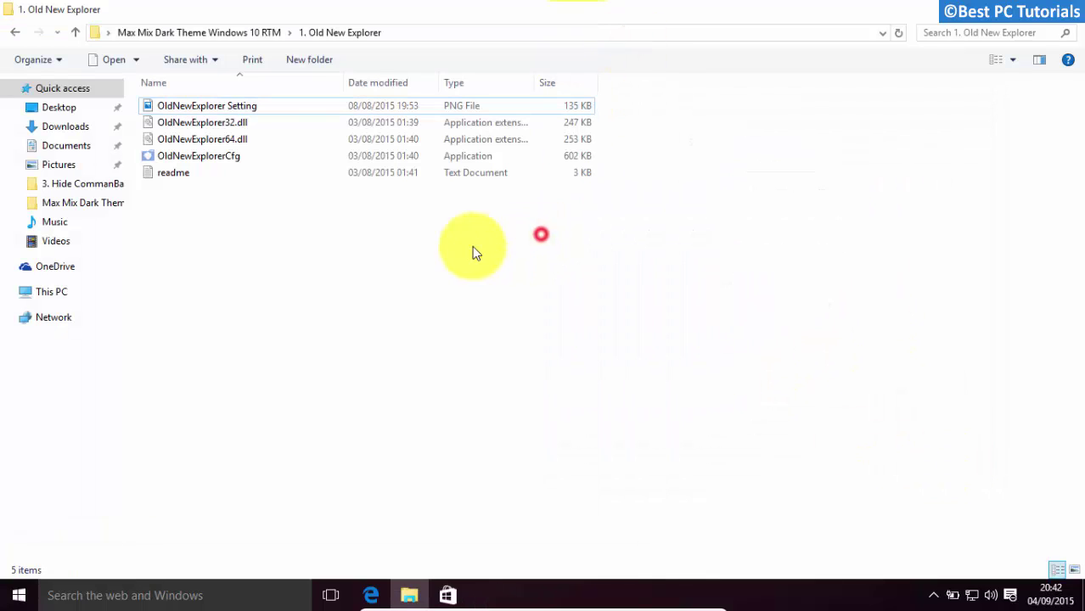
left_click(72, 37)
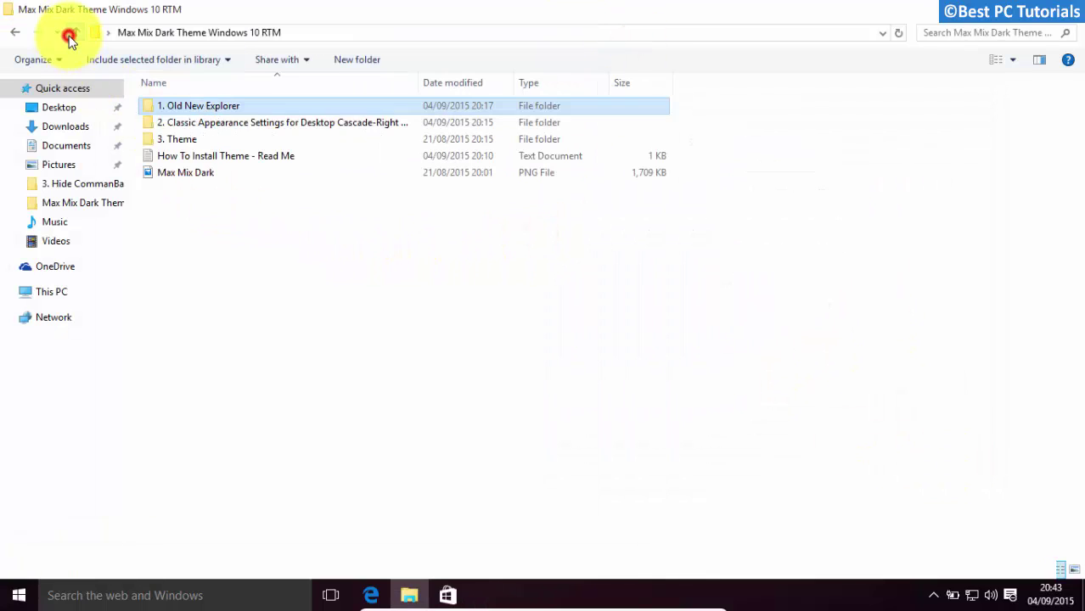
left_click(269, 315)
double_click(238, 124)
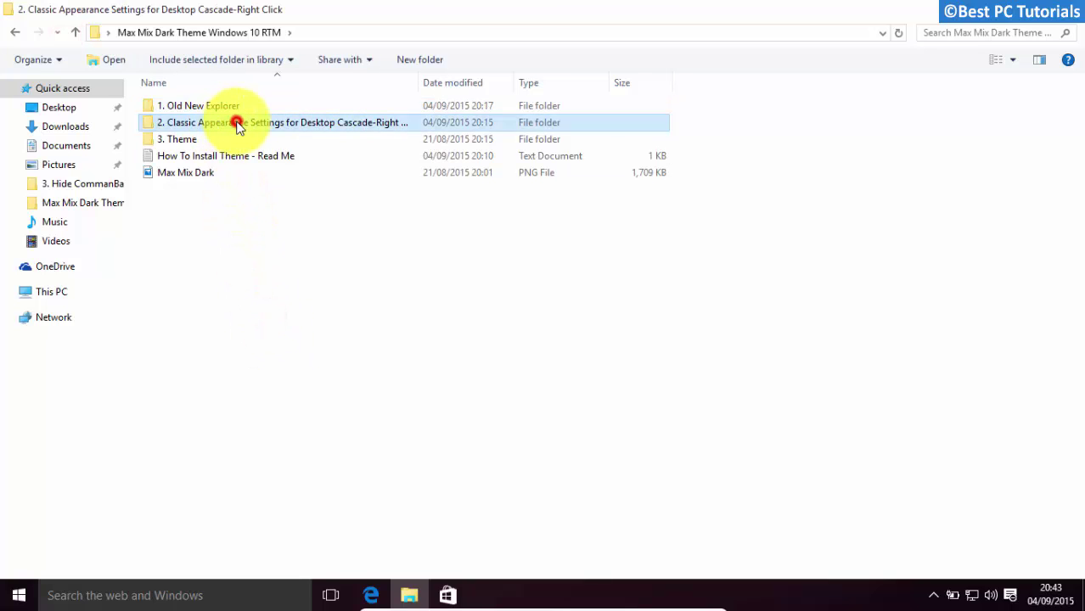
Merge the Classic Appearance Settings .reg file into the registry and return up a level
left_click(205, 108)
double_click(205, 106)
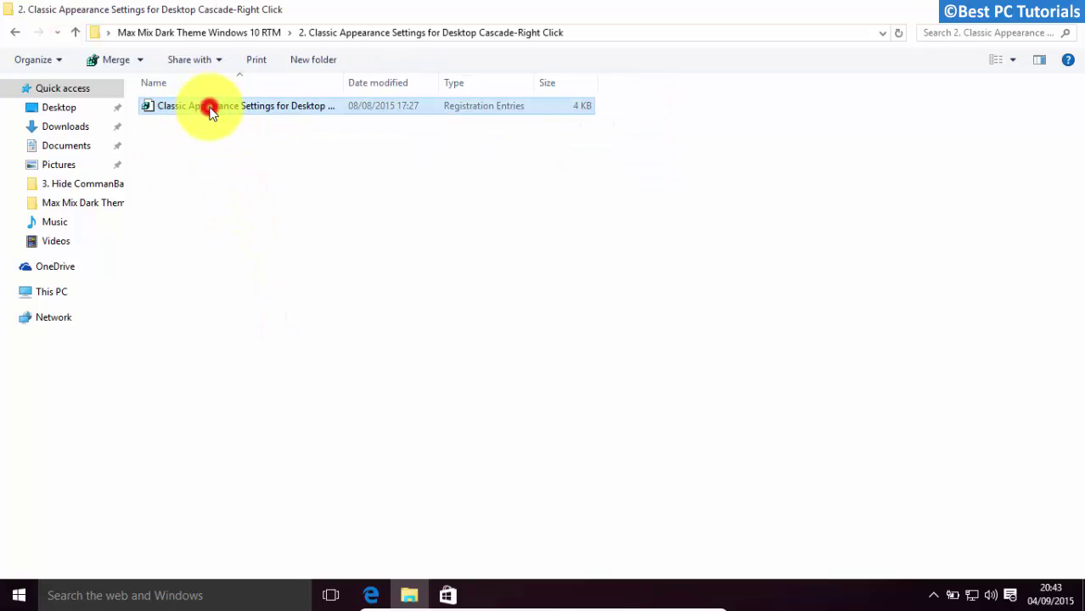
left_click(609, 324)
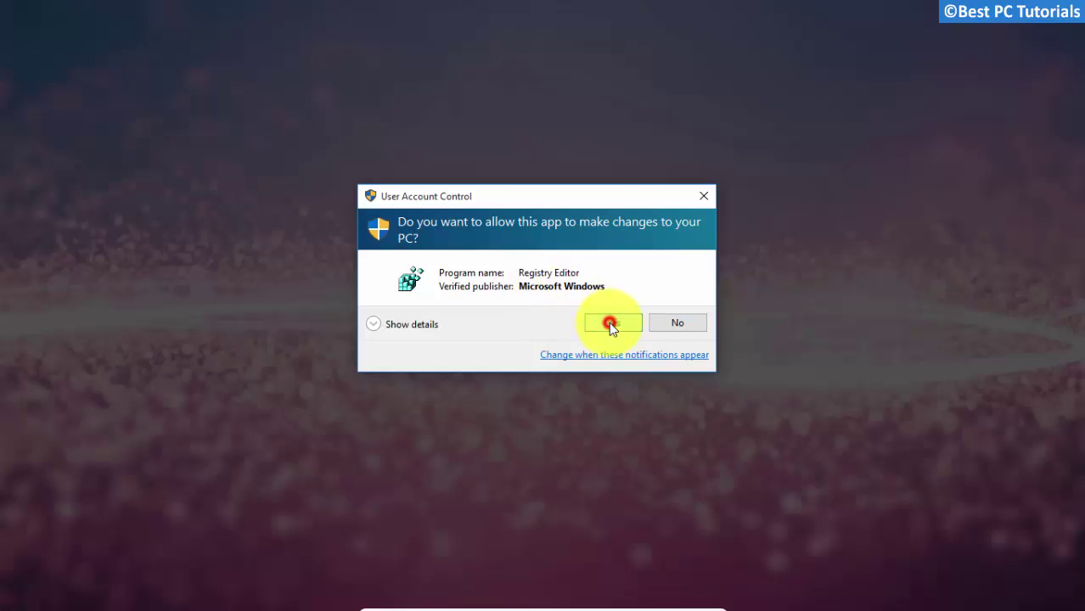
left_click(654, 327)
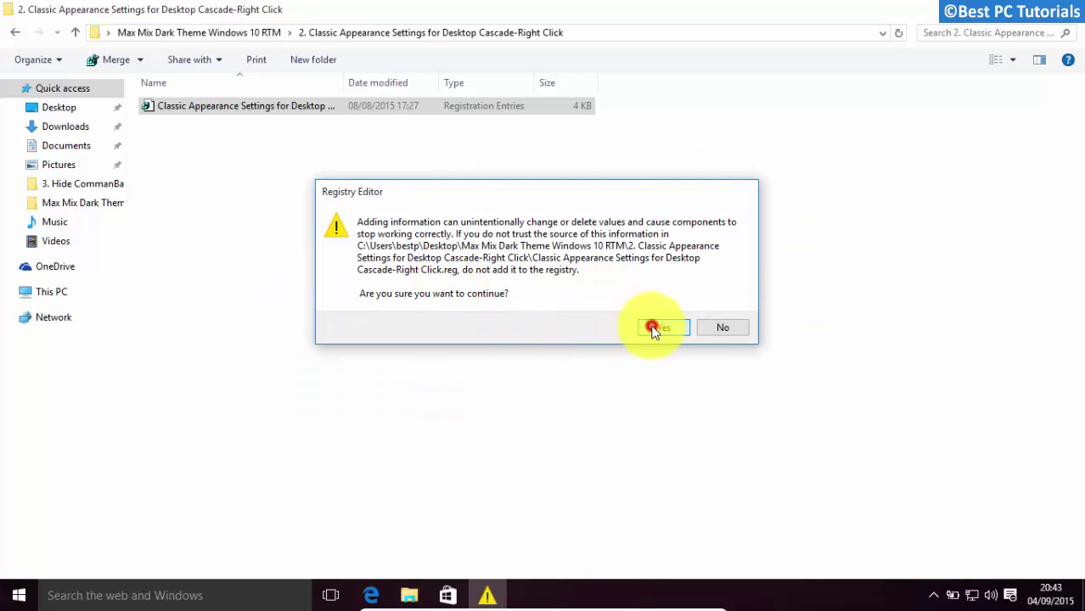
left_click(737, 302)
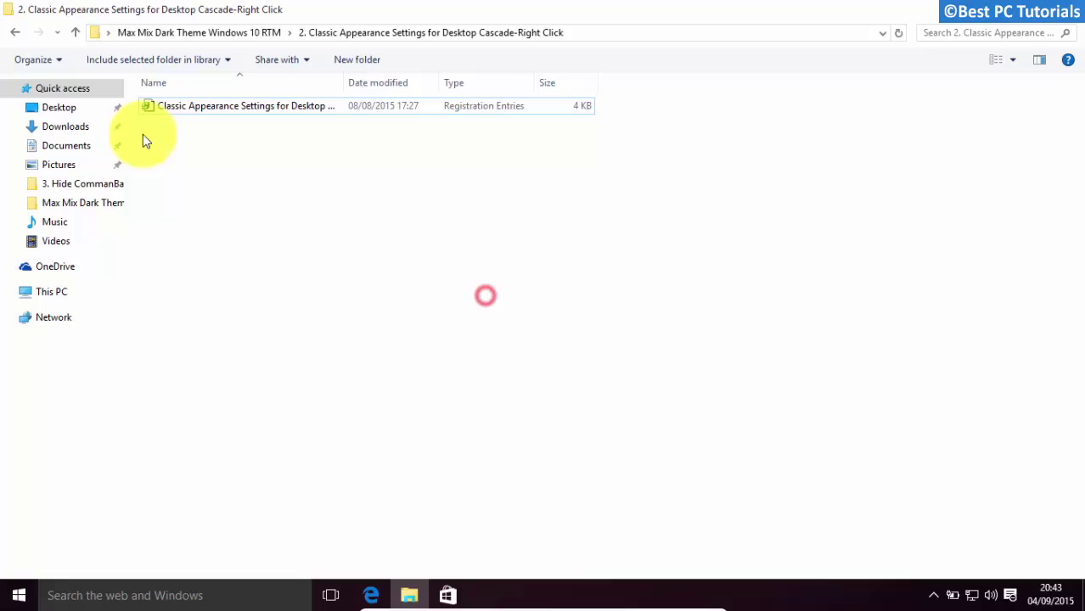
left_click(75, 33)
Copy both Max Mix Dark items from the 3. Theme folder
left_click(187, 227)
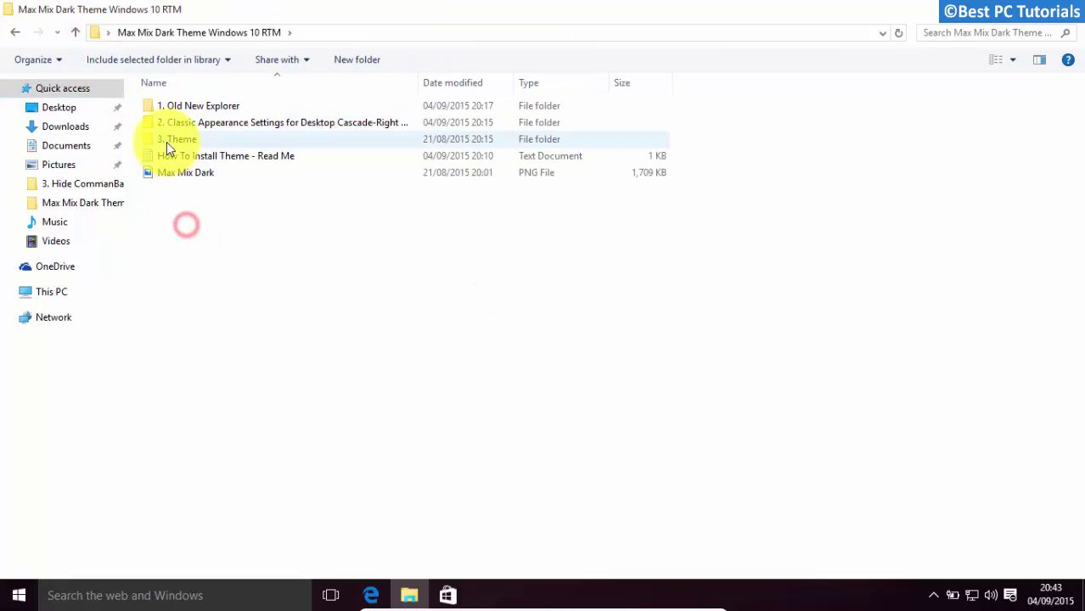
double_click(168, 142)
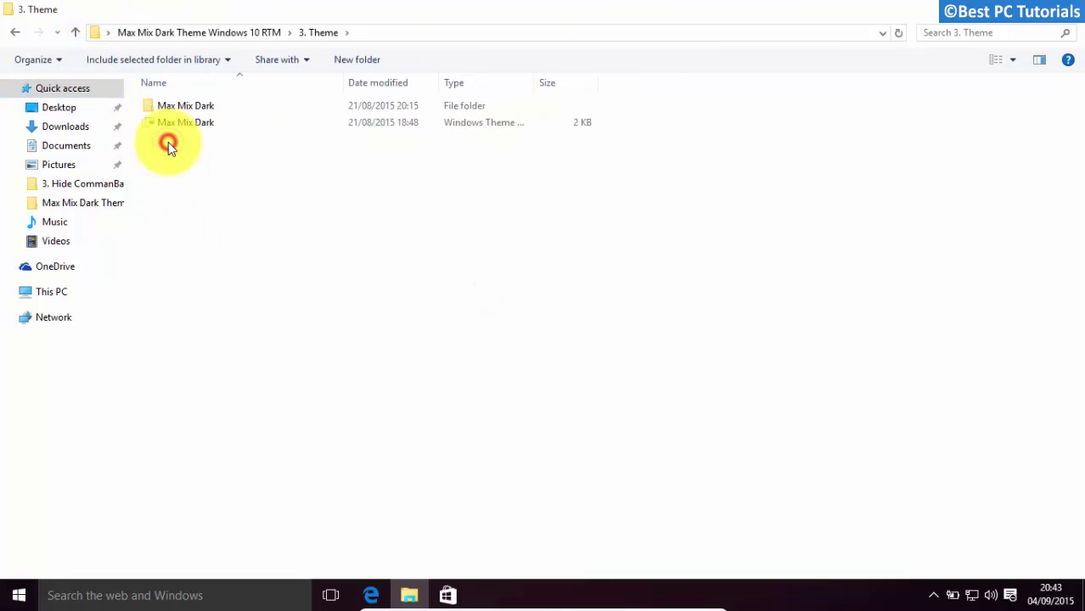
left_click_drag(172, 154, 265, 96)
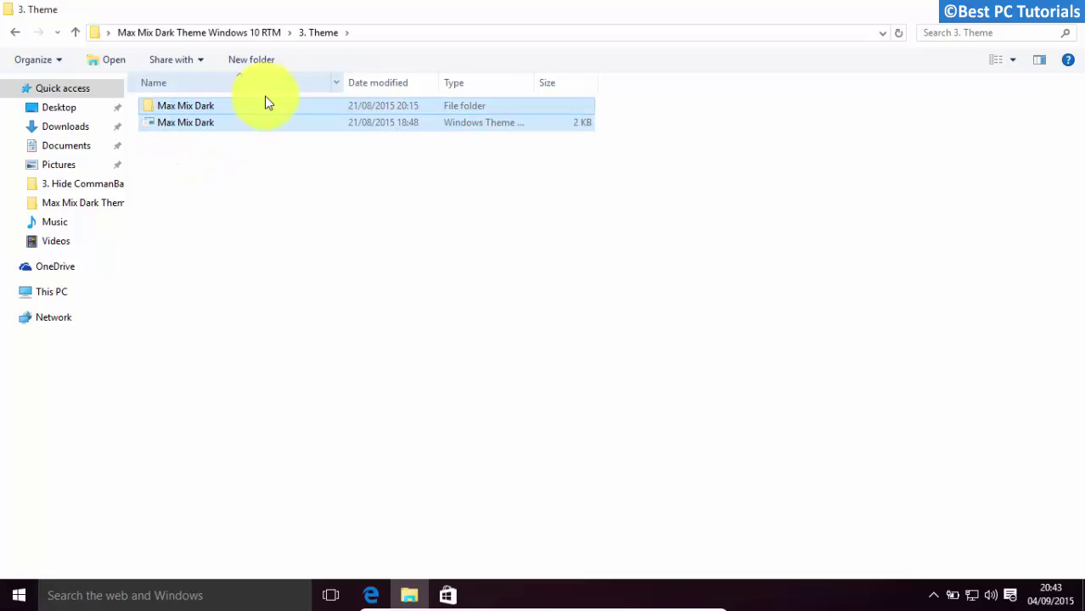
right_click(255, 113)
left_click(301, 318)
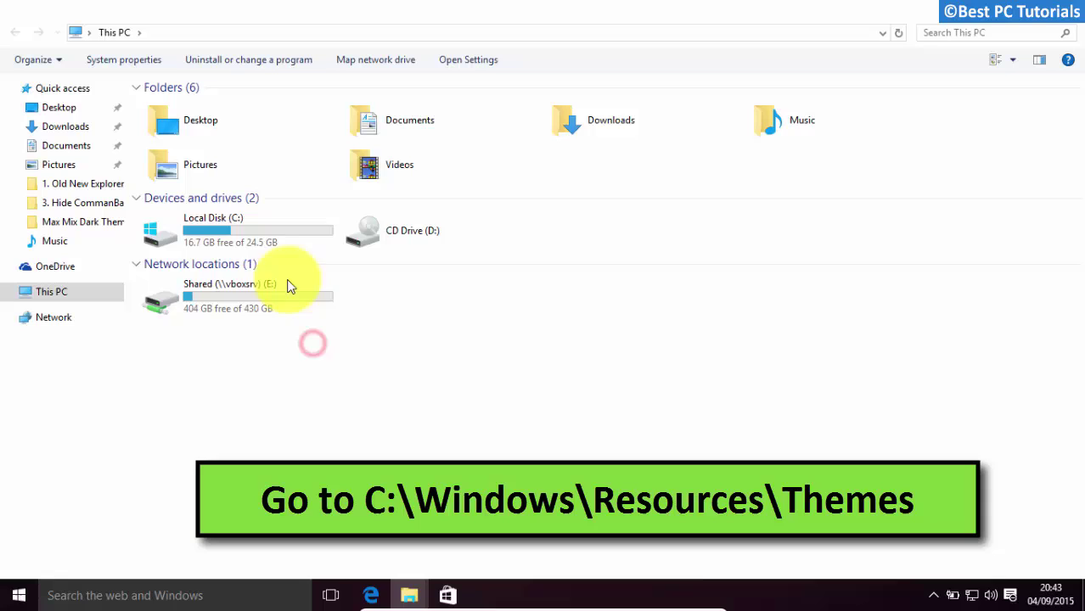
Navigate to C:\Windows\Resources\Themes
double_click(244, 222)
double_click(168, 177)
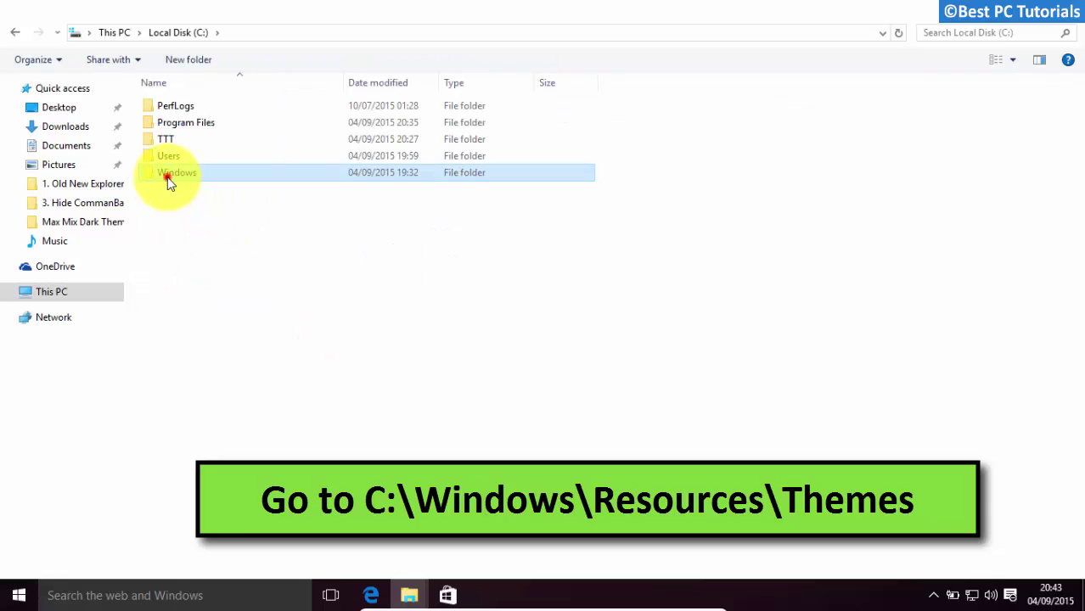
key("r")
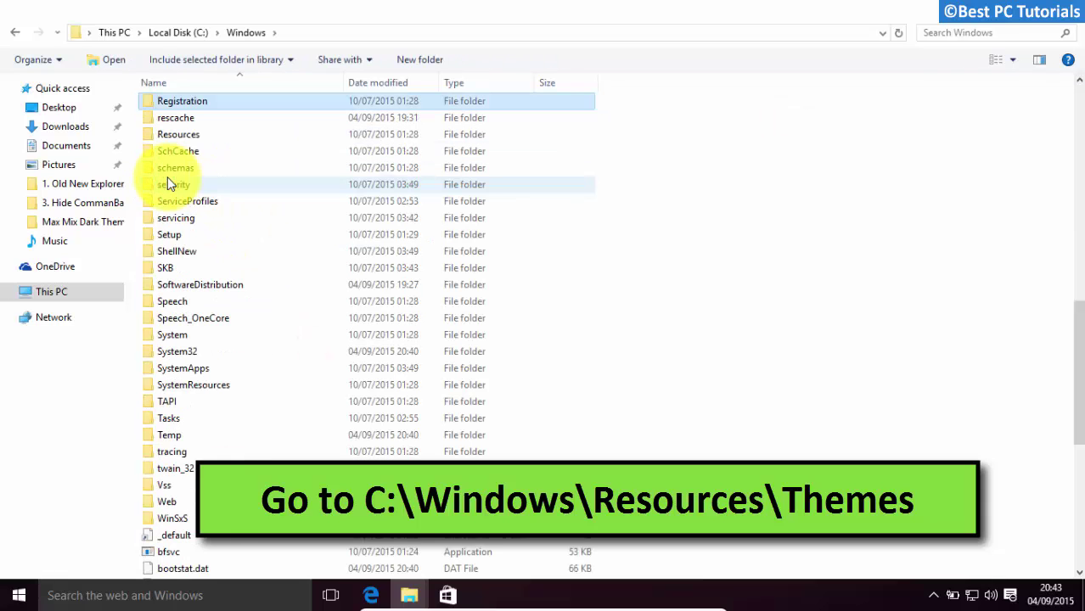
left_click(169, 138)
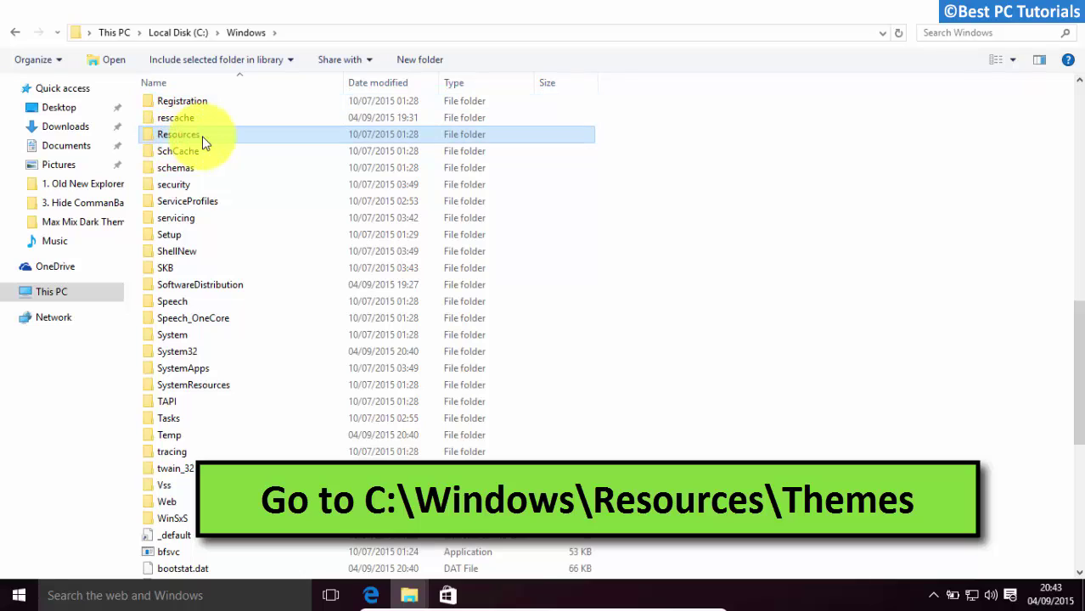
double_click(236, 140)
left_click(236, 204)
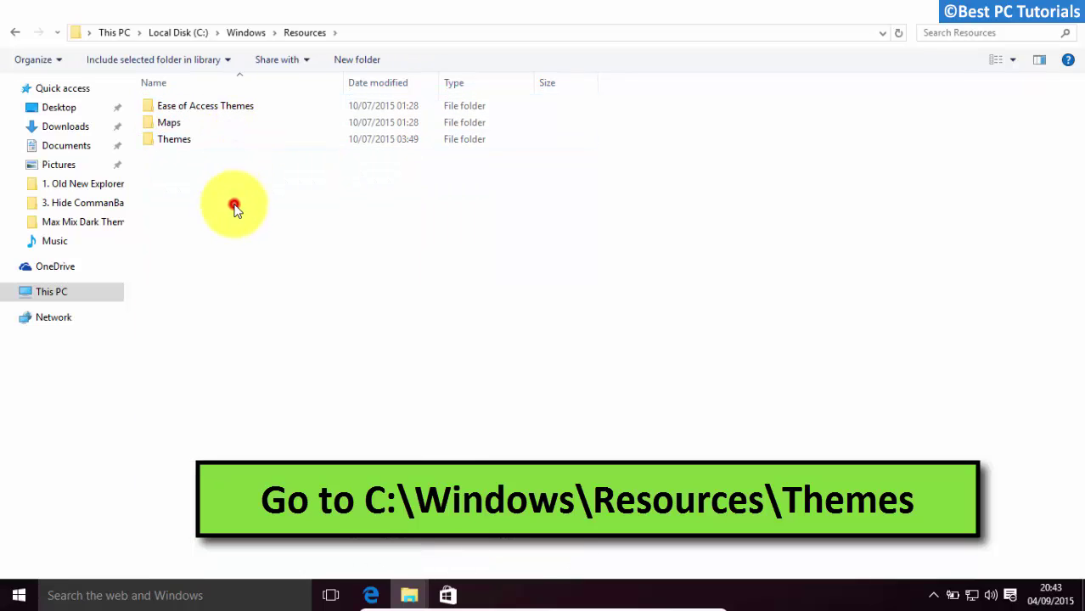
double_click(205, 144)
Paste the theme items, granting administrator permission for all, then show the desktop
left_click(210, 253)
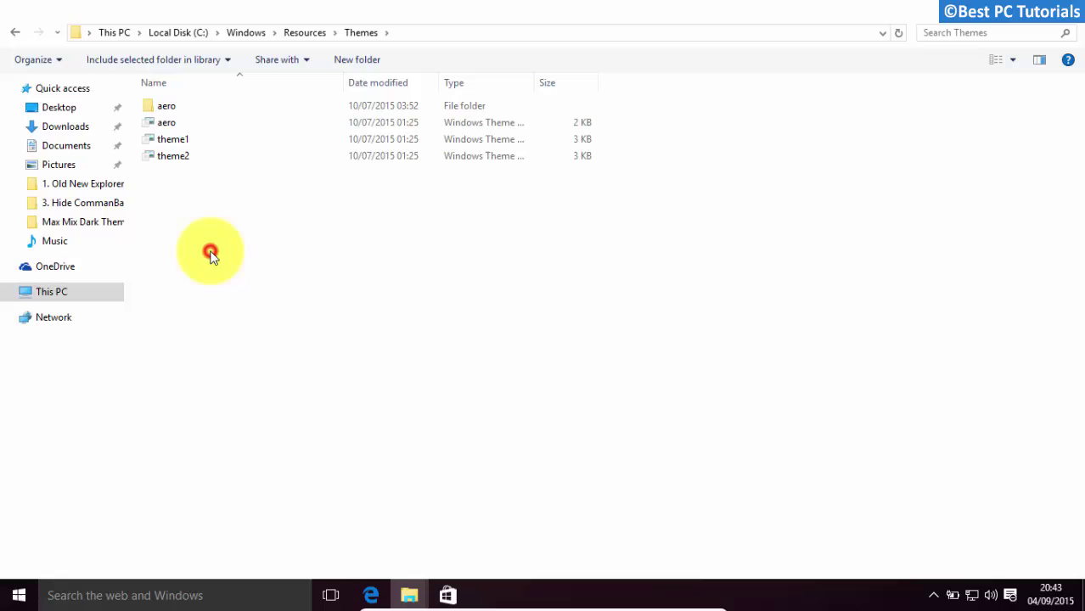
key("ctrl+v")
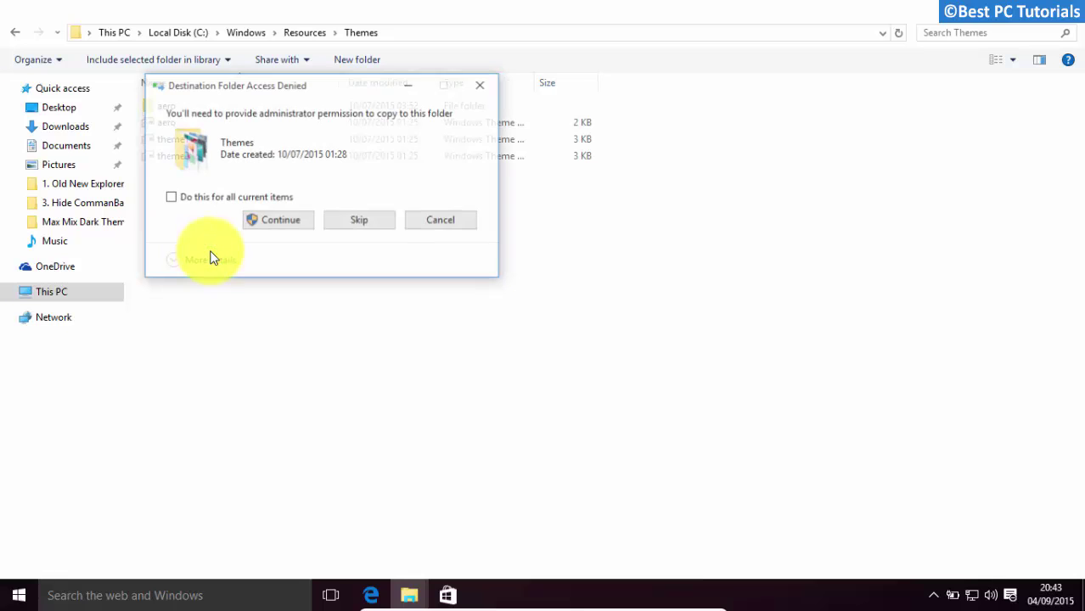
left_click(178, 196)
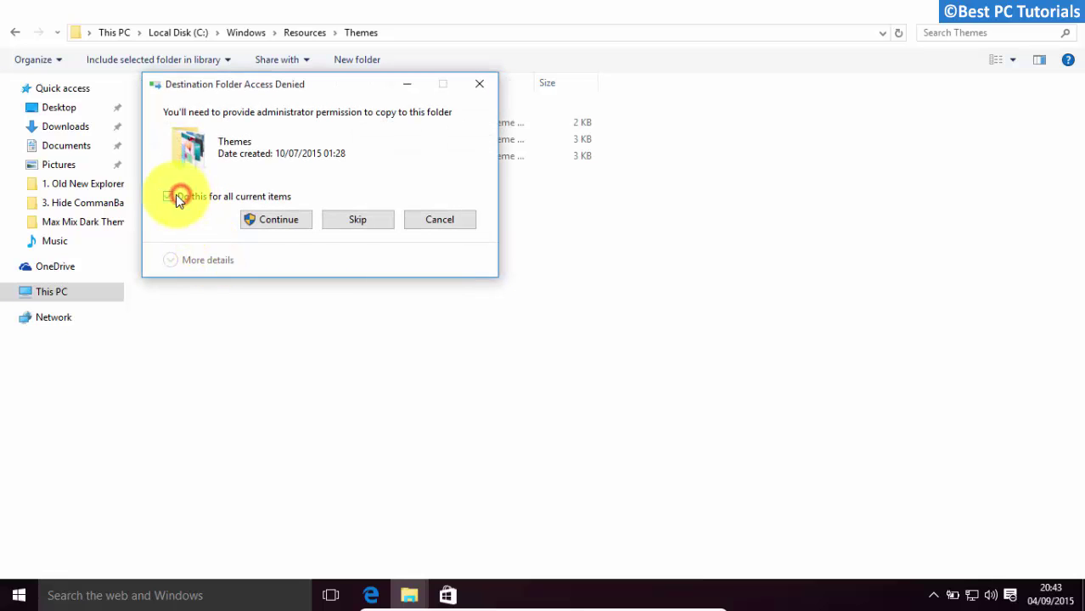
left_click(261, 219)
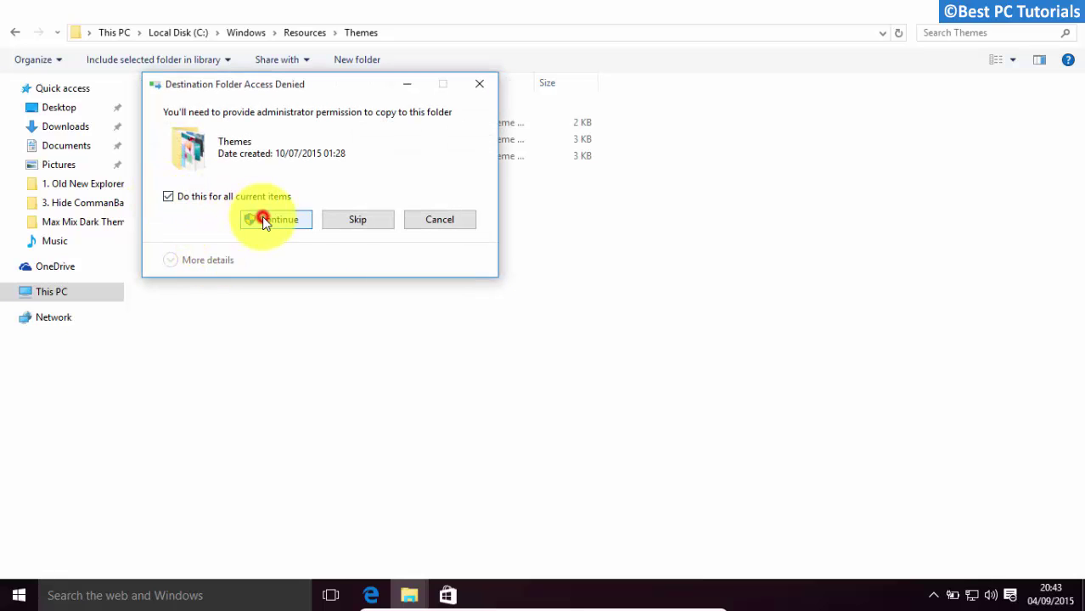
left_click(298, 280)
key("super+d")
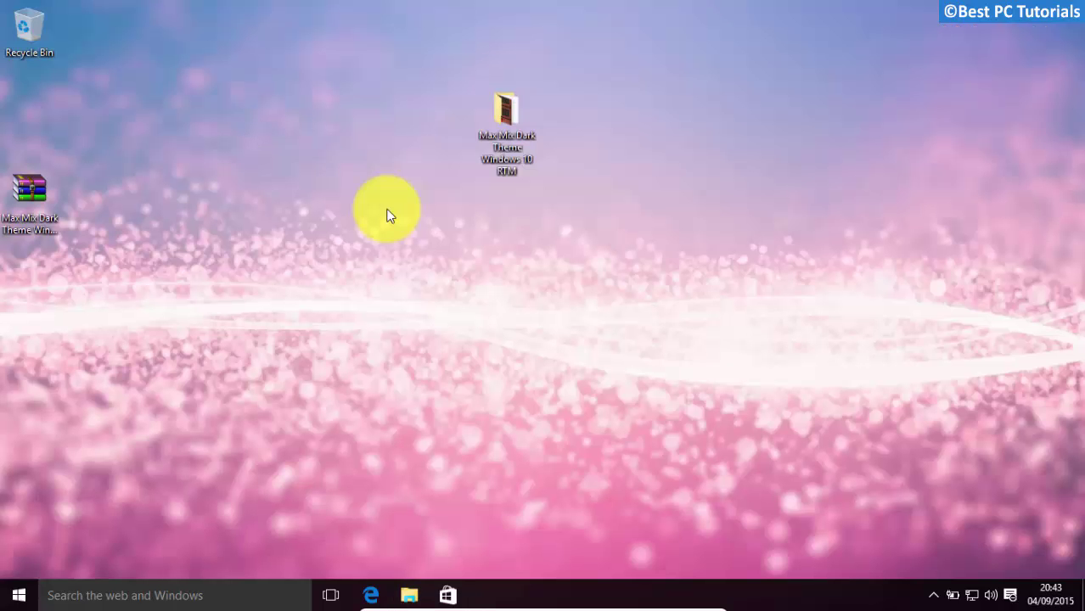
Apply the Max Mix Dark theme from Installed Themes in Personalization
right_click(319, 96)
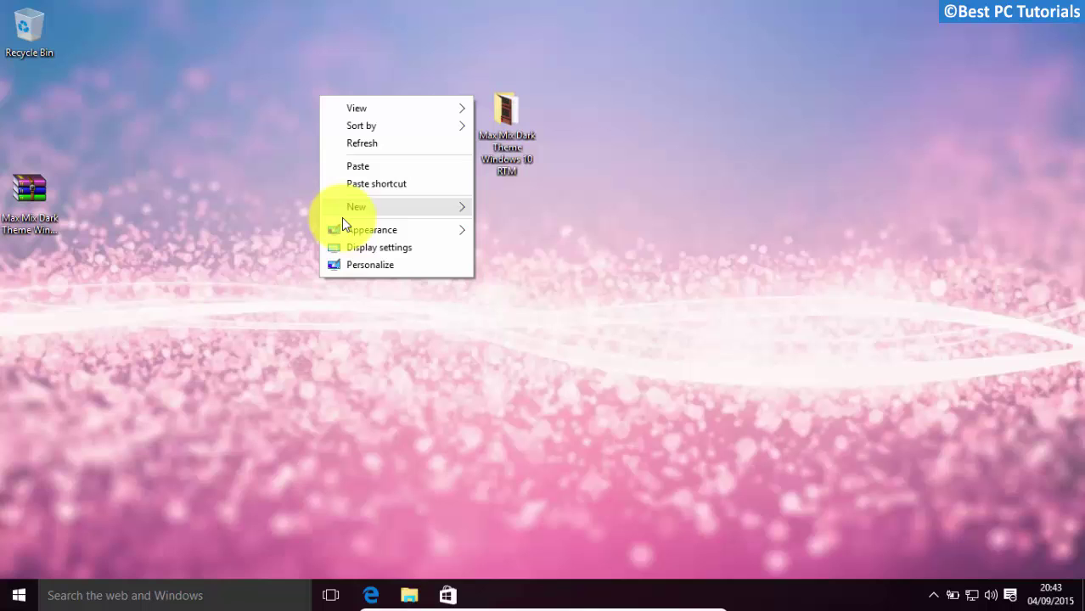
mouse_move(372, 230)
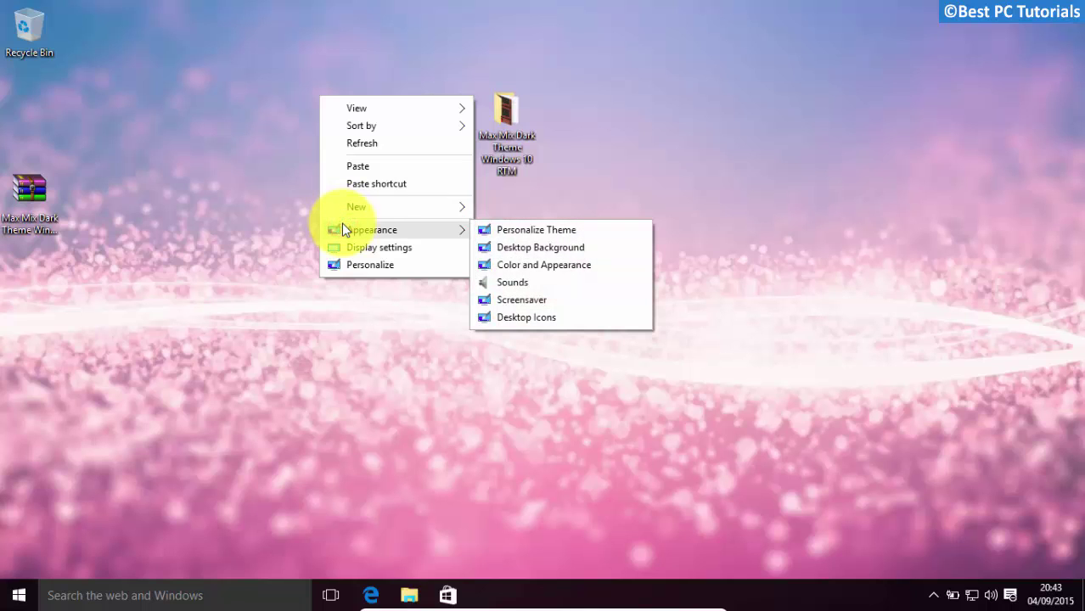
left_click(620, 233)
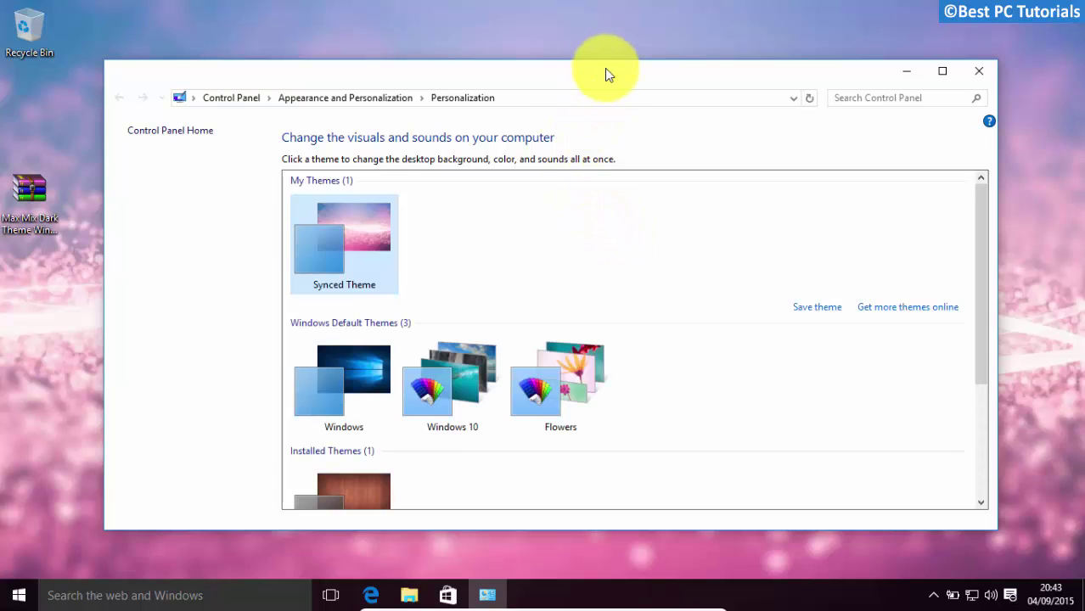
double_click(604, 70)
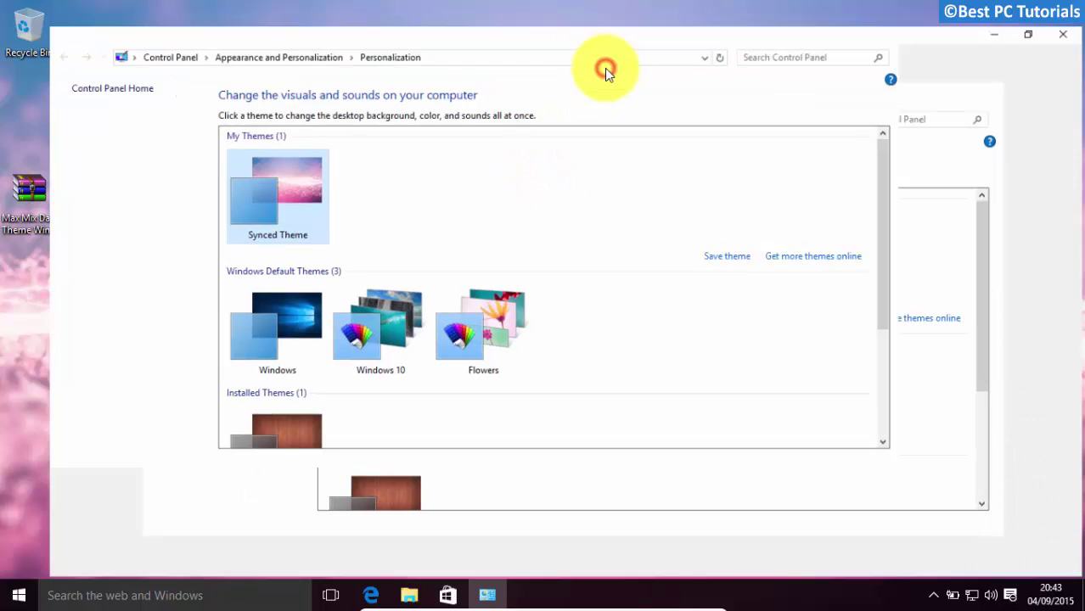
left_click(274, 442)
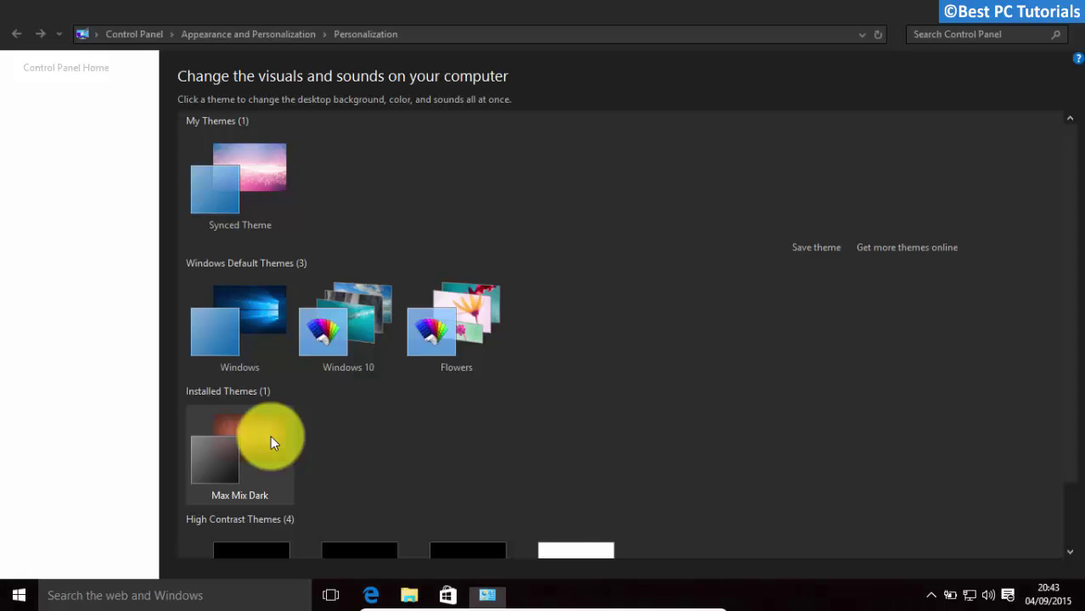
left_click(1066, 9)
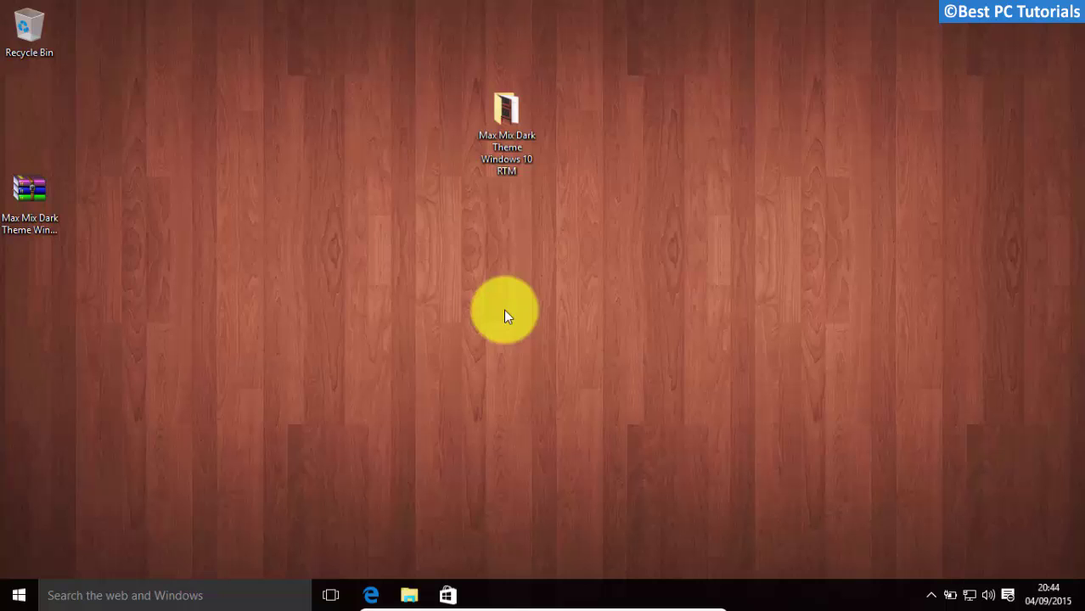
Refresh the desktop and check the Themes folder in File Explorer, closing the extra This PC window
right_click(582, 153)
left_click(605, 213)
right_click(362, 201)
mouse_move(415, 333)
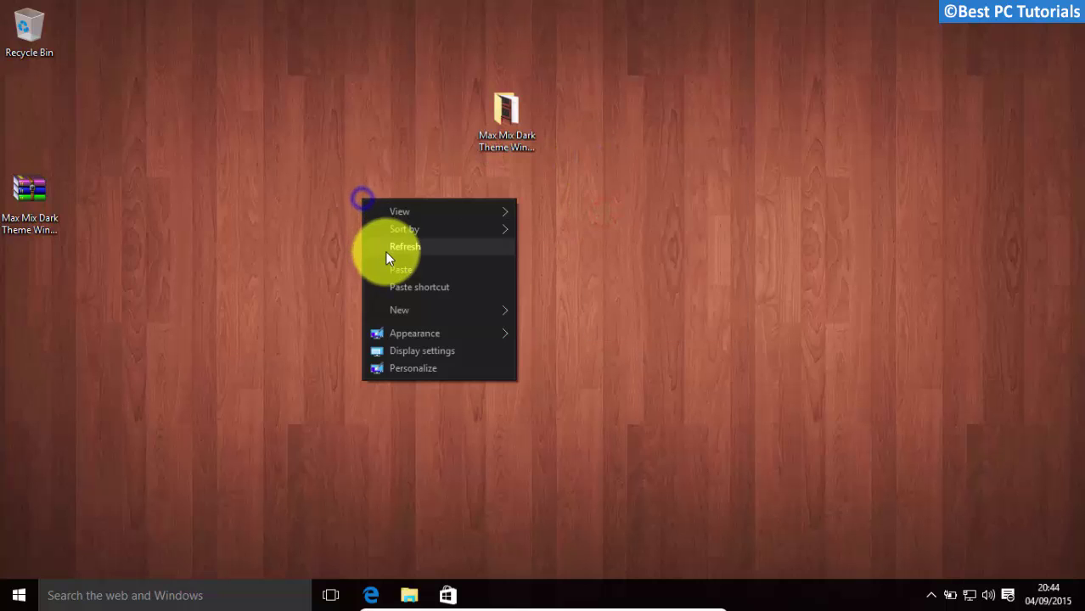
key("super+e")
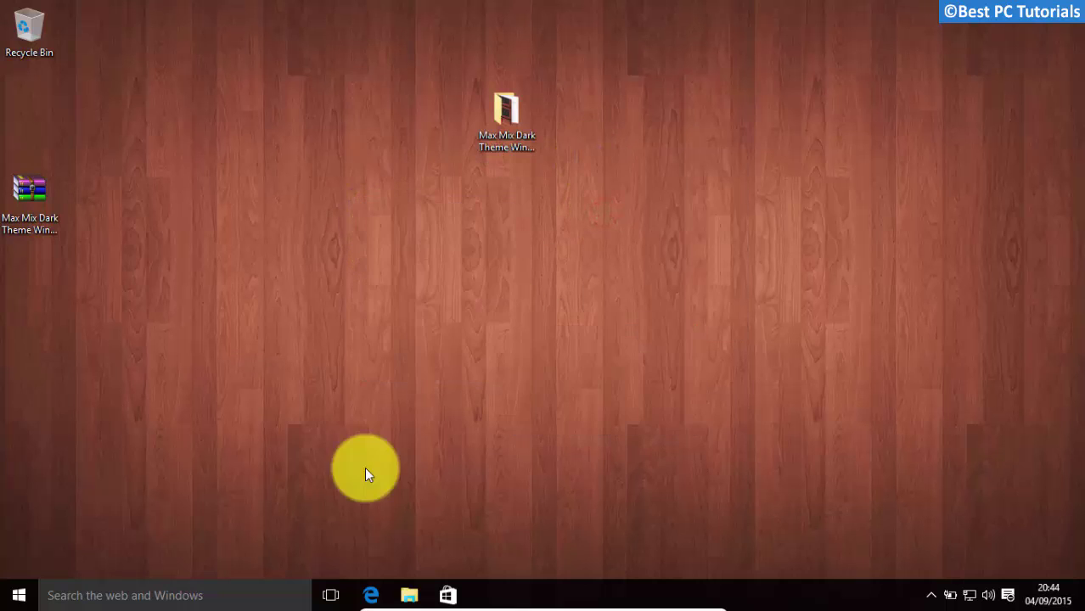
mouse_move(127, 454)
left_mouse_down()
mouse_move(162, 448)
mouse_move(201, 461)
mouse_move(159, 456)
left_mouse_up()
left_click(39, 62)
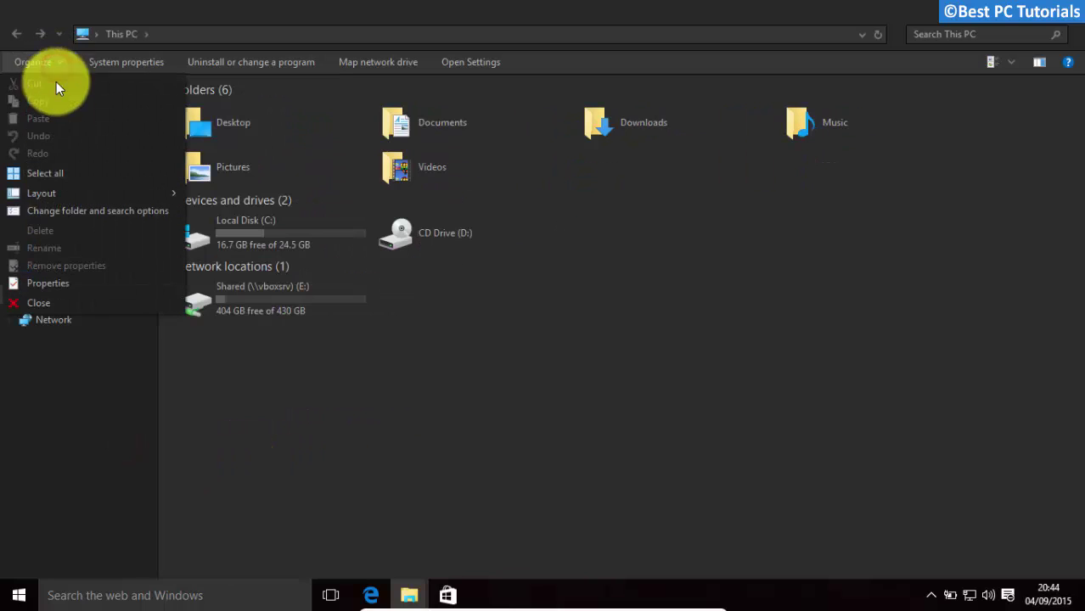
left_click(41, 304)
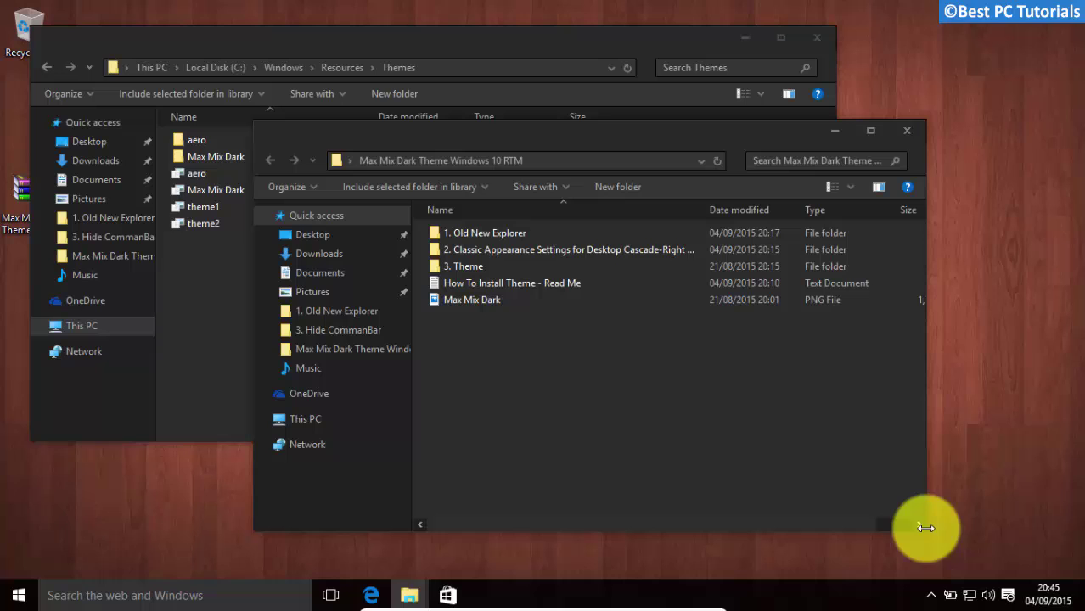
left_click_drag(926, 533, 1059, 534)
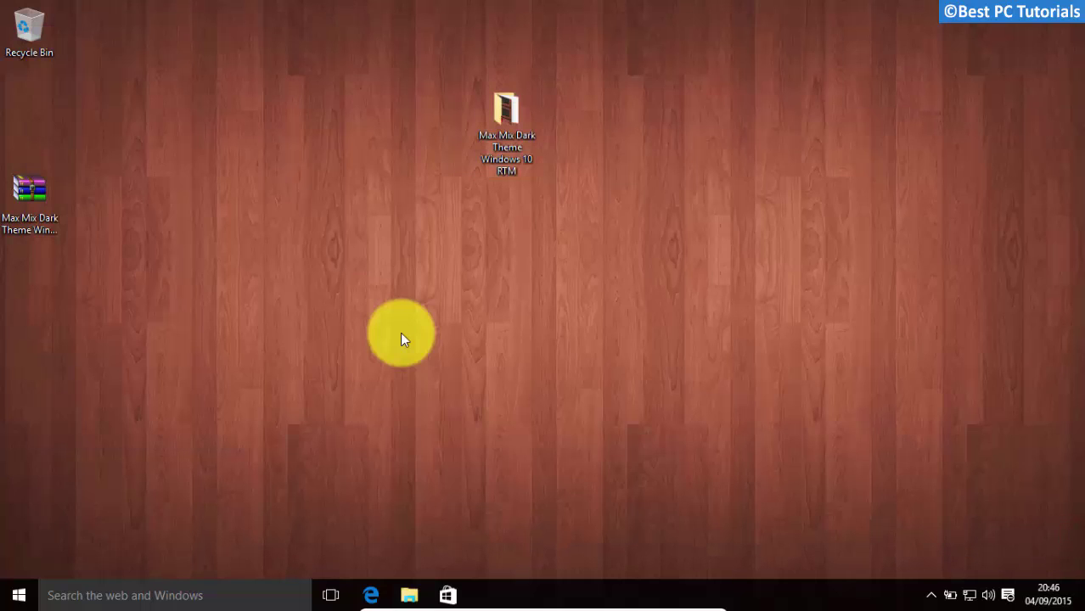
Revert the desktop to the default Windows theme in Personalization
right_click(361, 166)
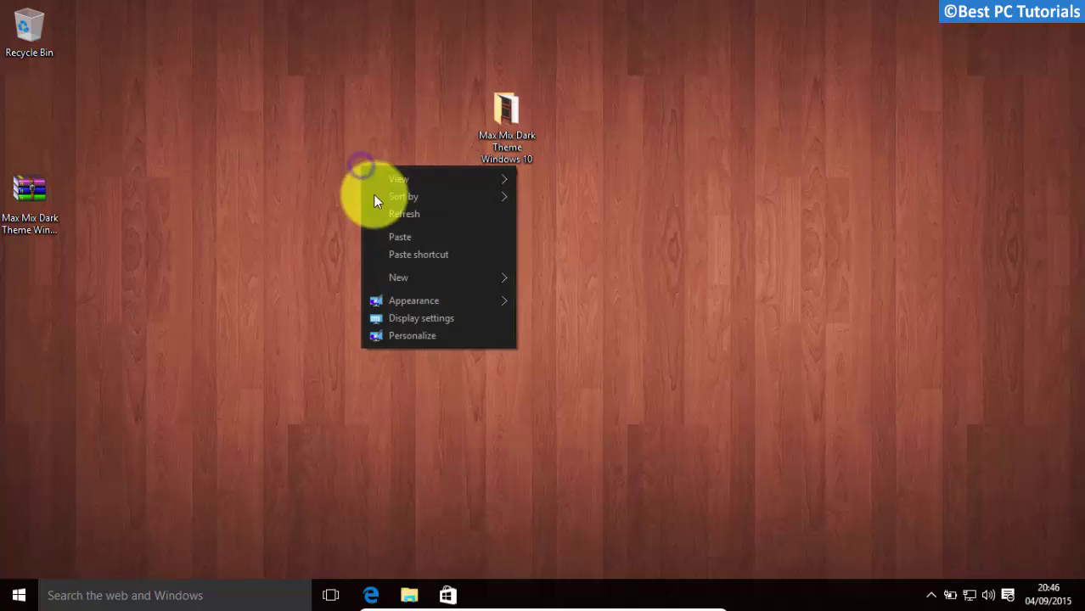
mouse_move(413, 300)
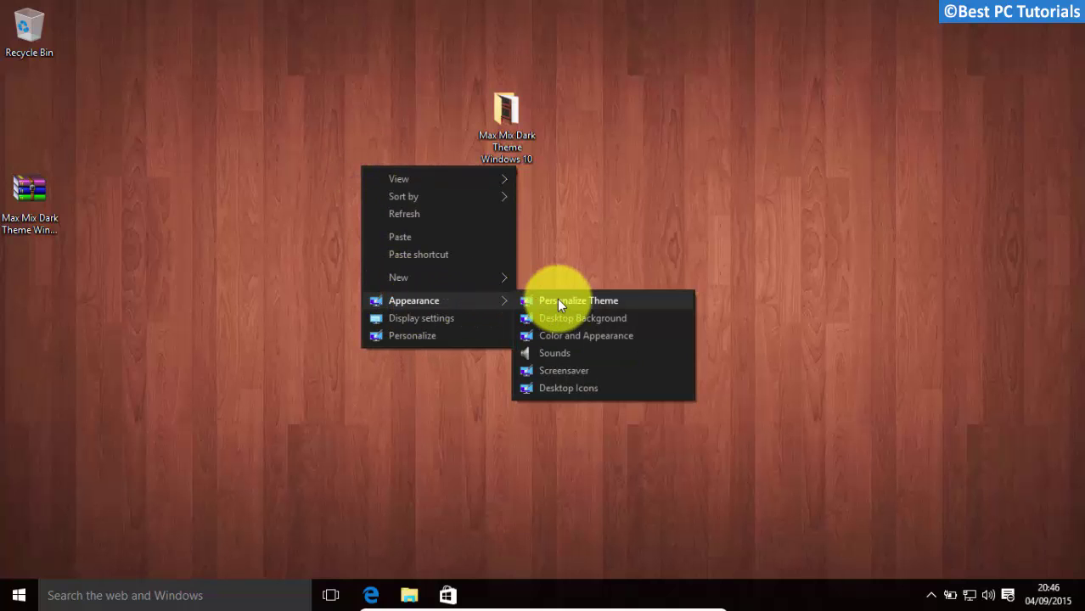
left_click(560, 299)
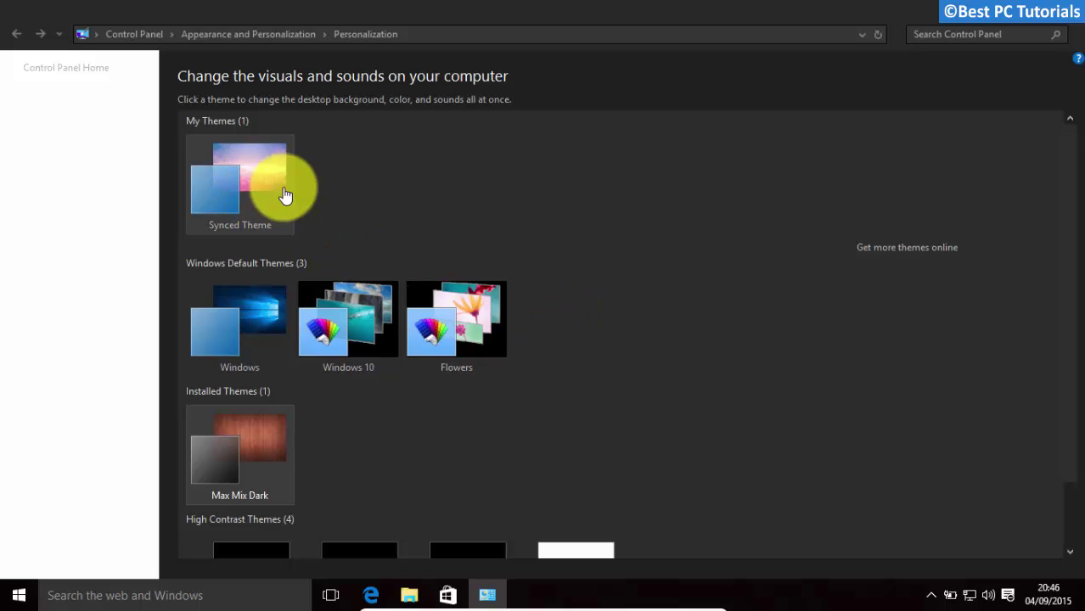
left_click(256, 327)
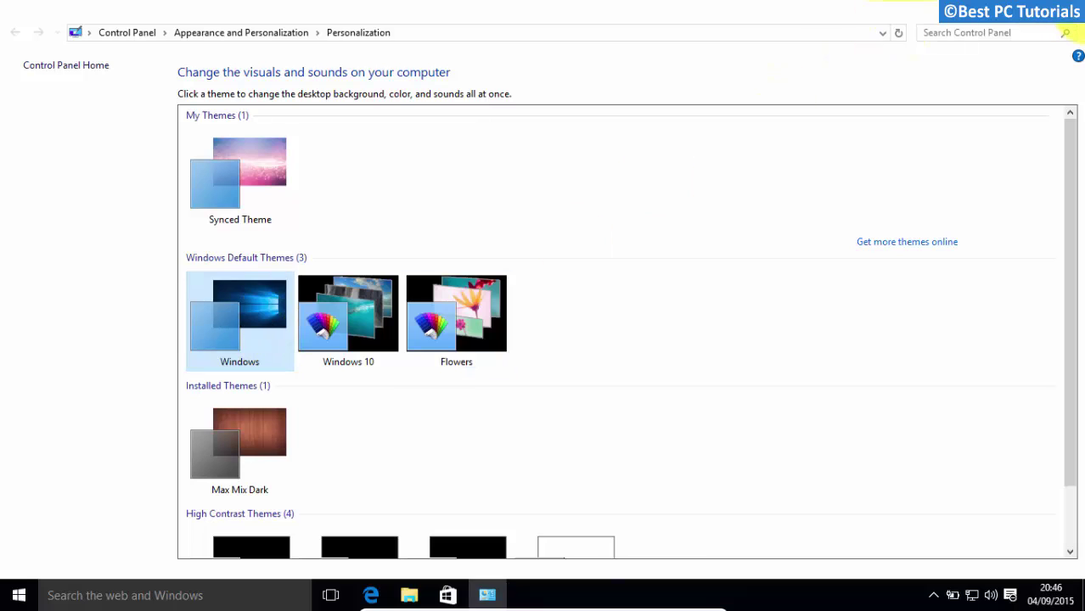
left_click(1066, 9)
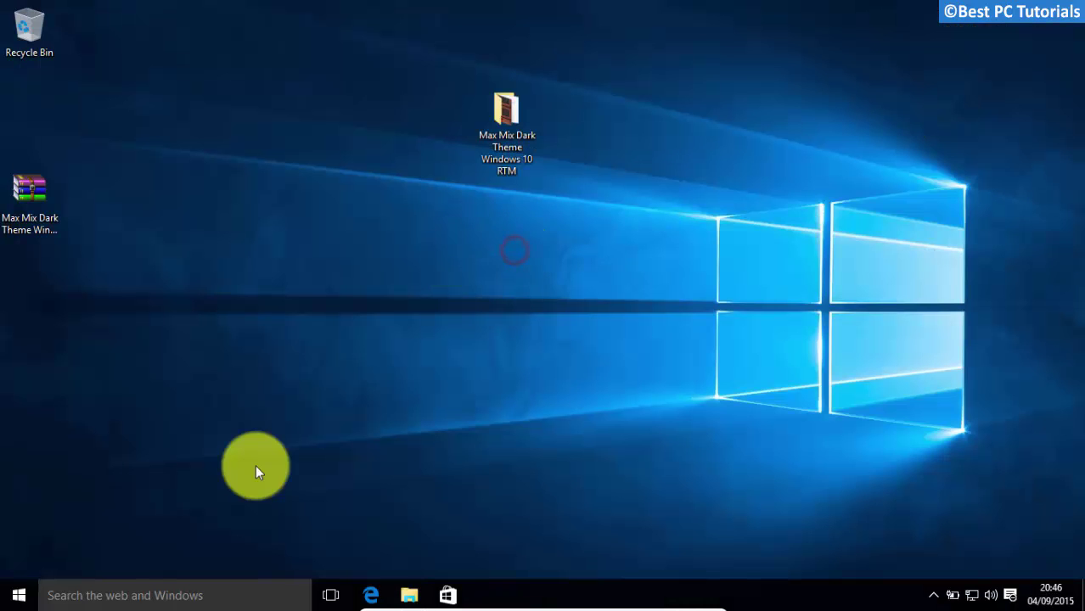
Open This PC in File Explorer, maximized to full screen
key("super+e")
double_click(611, 4)
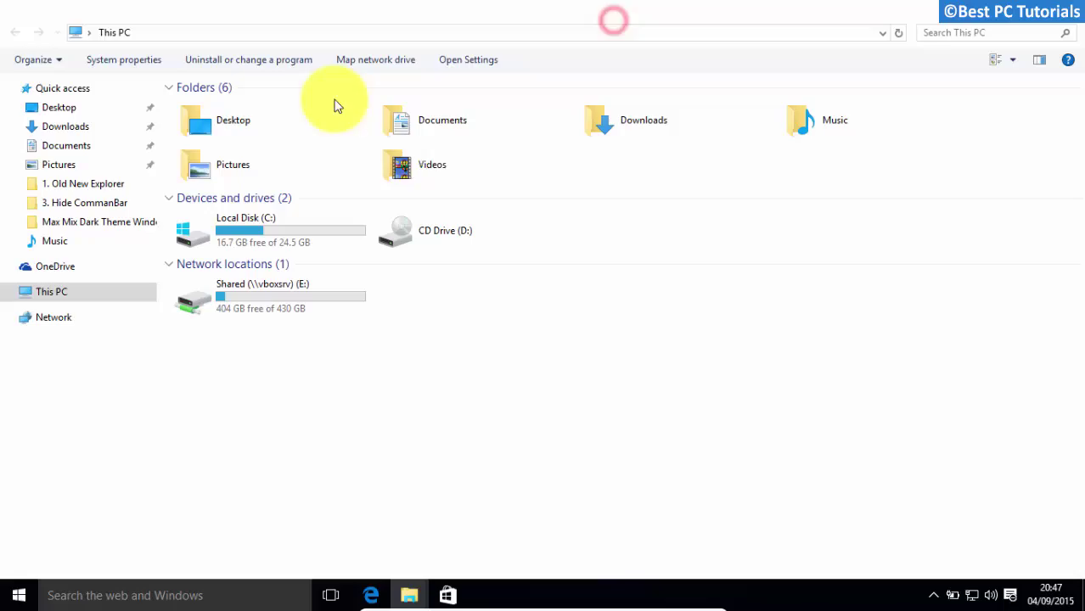